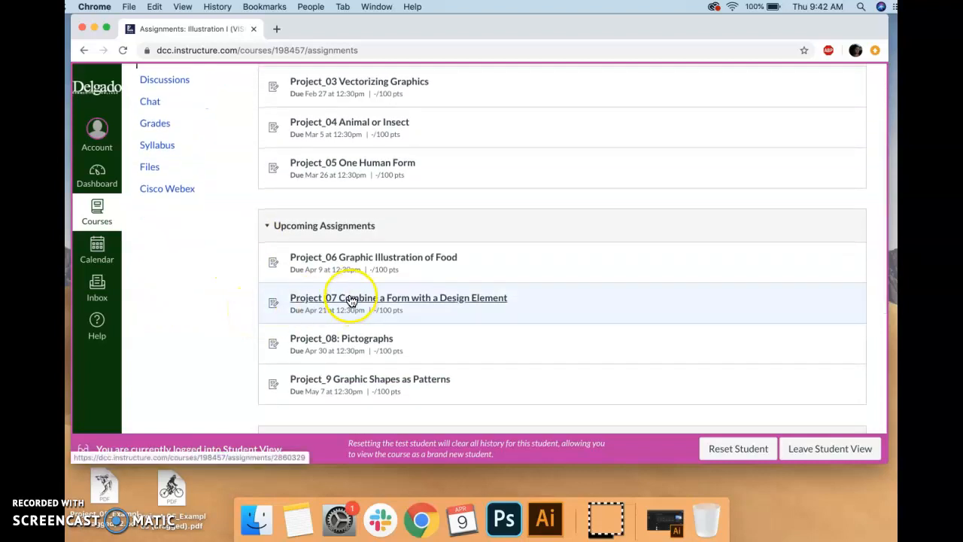
Open the Project_07 Combine a Form with a Design Element assignment and check its due date against the April 2020 month in the Calendar app
{"action": "left_click", "coordinate": [351, 300]}
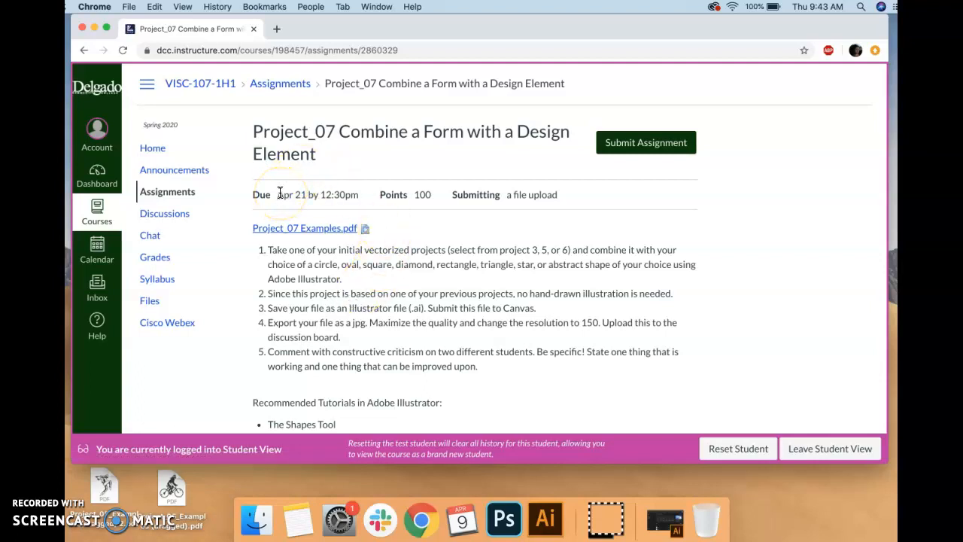
{"action": "left_click", "coordinate": [462, 519]}
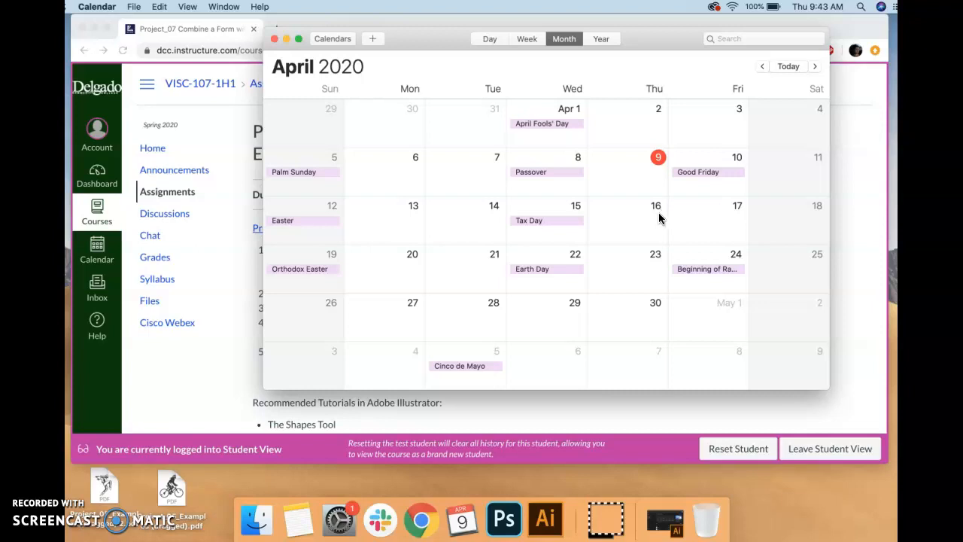
{"action": "left_click", "coordinate": [274, 39]}
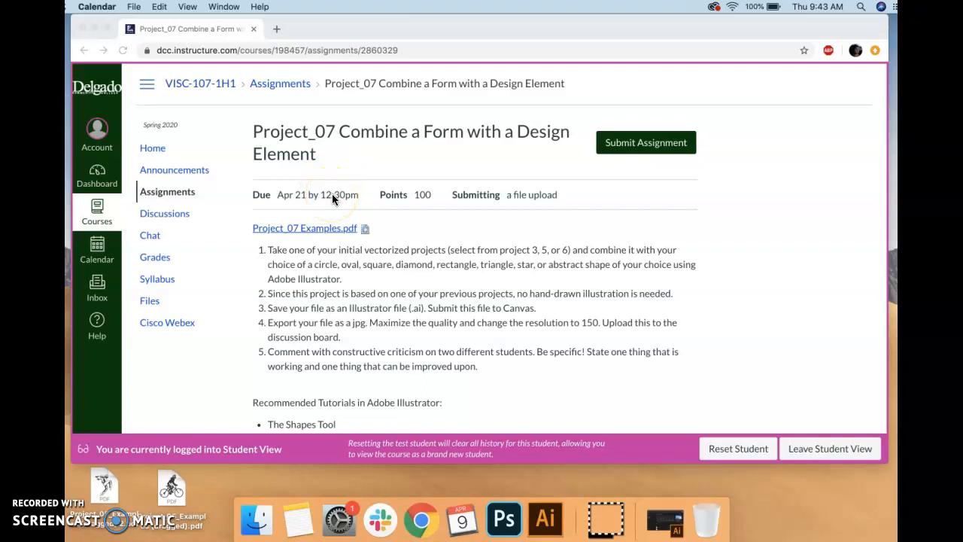
Preview Project_07 Examples.pdf within the assignment page and look through its example illustrations combining animals with shapes
{"action": "left_click", "coordinate": [365, 228]}
{"action": "left_click", "coordinate": [366, 229]}
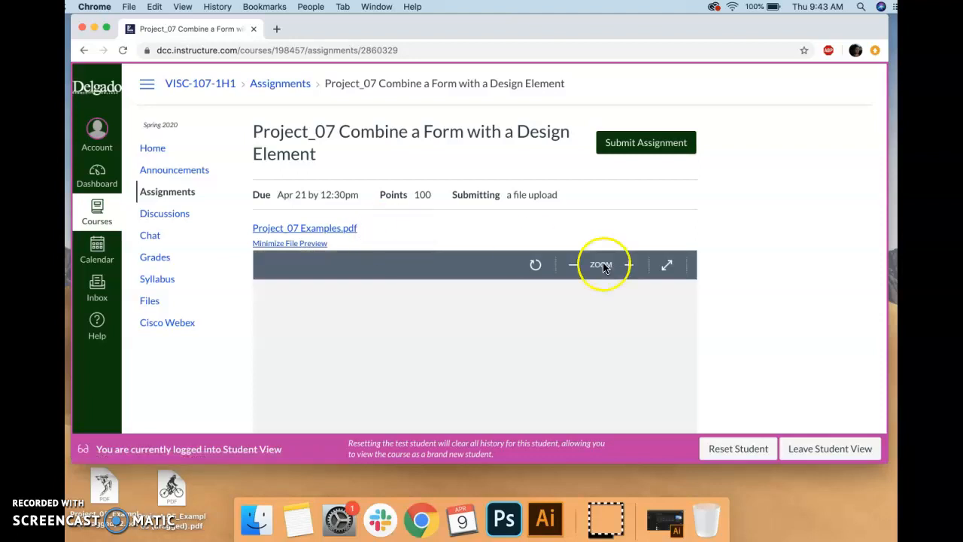
{"action": "scroll", "coordinate": [732, 269], "scroll_direction": "down", "scroll_amount": 4}
{"action": "scroll", "coordinate": [733, 276], "scroll_direction": "down", "scroll_amount": 5}
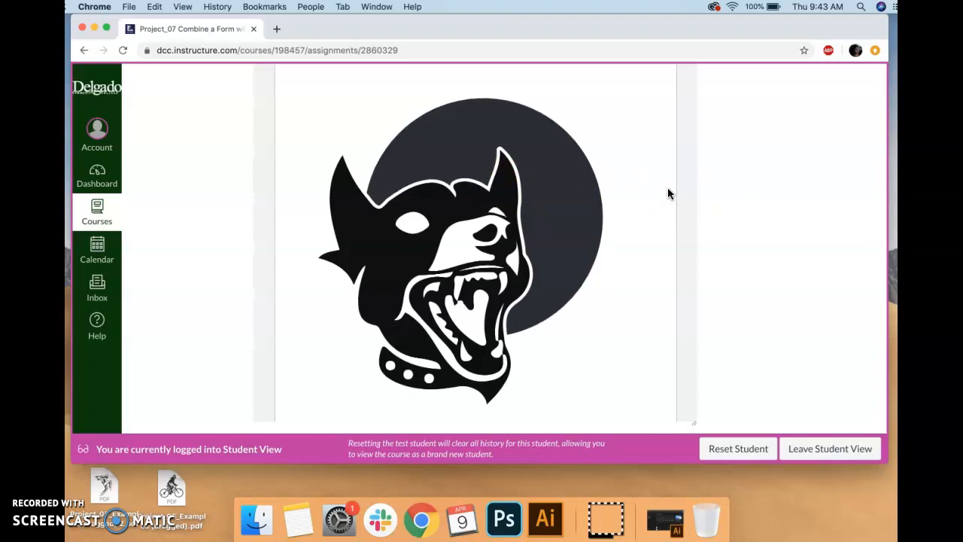
{"action": "scroll", "coordinate": [668, 194], "scroll_direction": "down", "scroll_amount": 1}
{"action": "scroll", "coordinate": [667, 194], "scroll_direction": "down", "scroll_amount": 4}
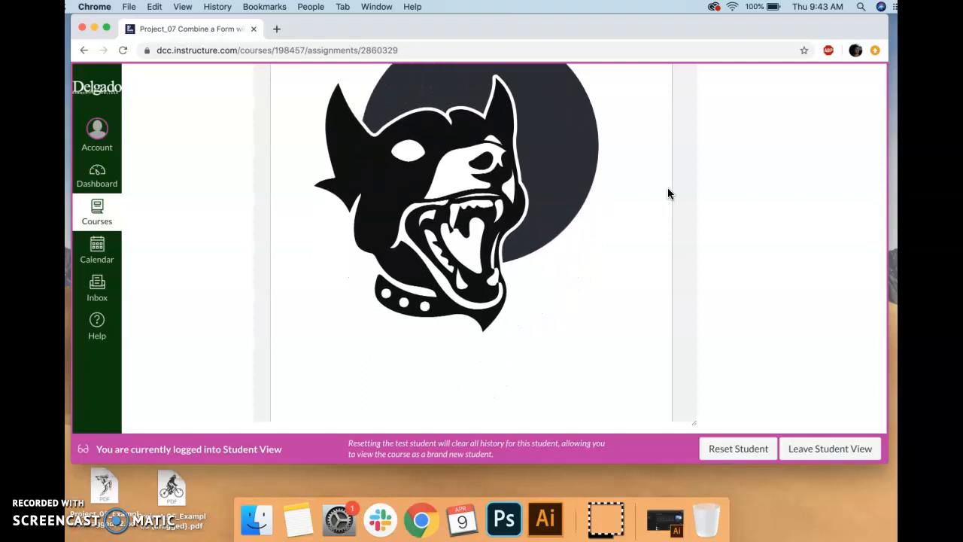
{"action": "scroll", "coordinate": [667, 194], "scroll_direction": "down", "scroll_amount": 10}
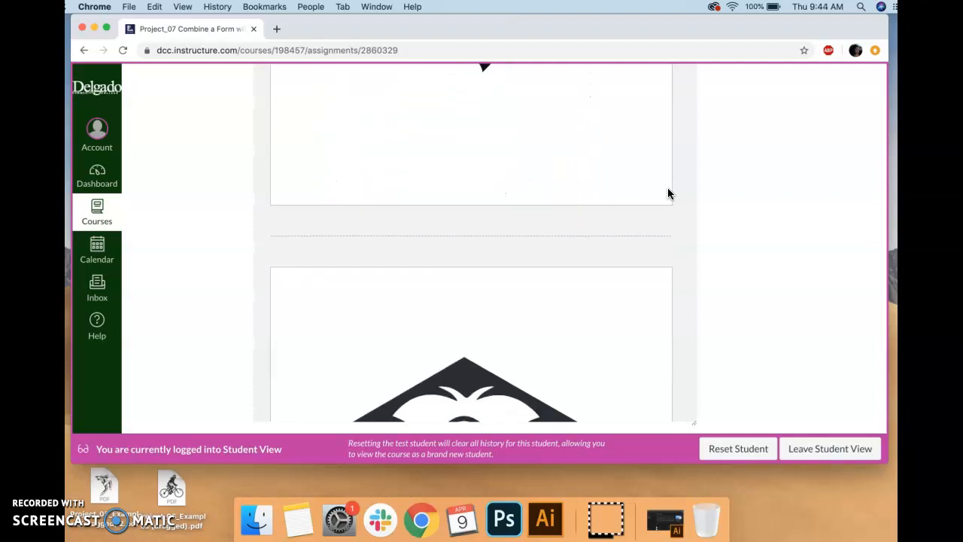
{"action": "scroll", "coordinate": [667, 188], "scroll_direction": "down", "scroll_amount": 3}
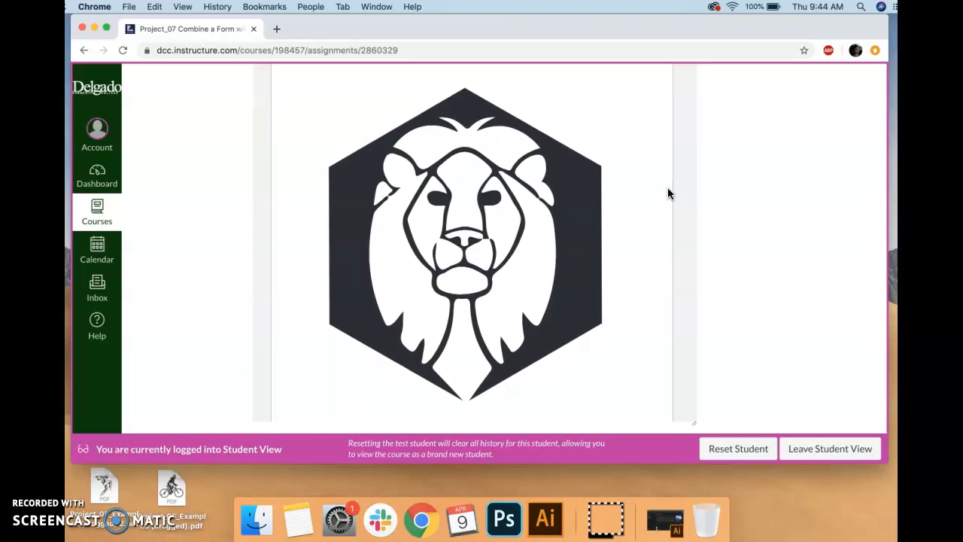
{"action": "scroll", "coordinate": [667, 194], "scroll_direction": "down", "scroll_amount": 8}
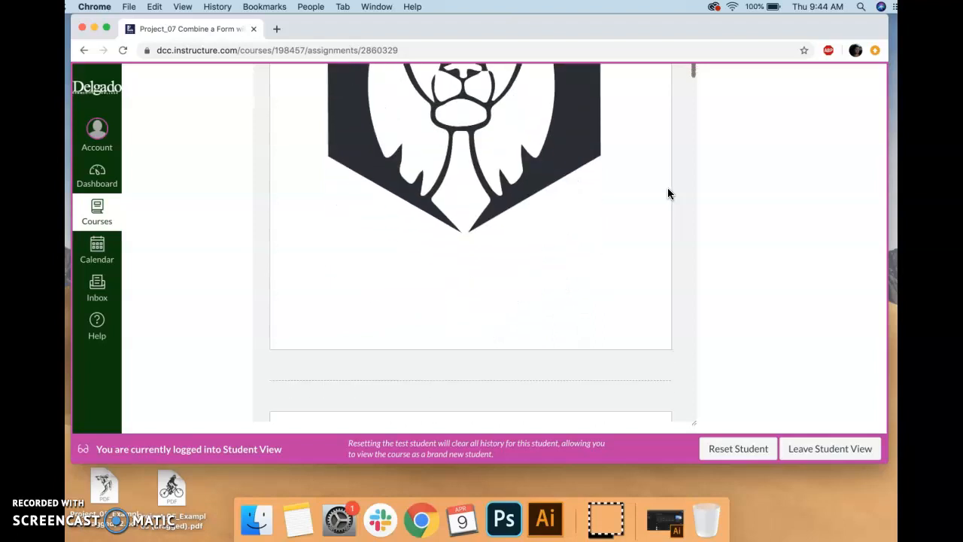
{"action": "scroll", "coordinate": [667, 194], "scroll_direction": "down", "scroll_amount": 10}
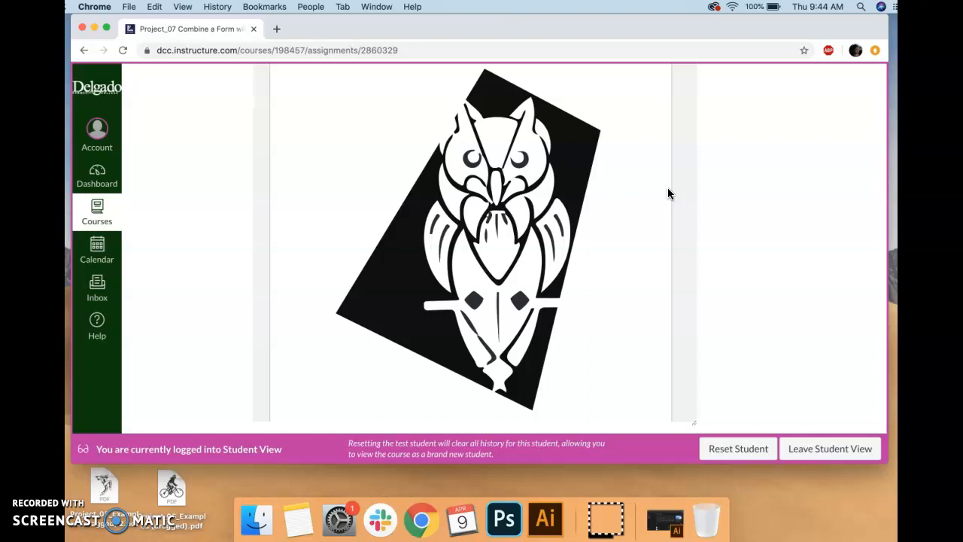
{"action": "scroll", "coordinate": [667, 194], "scroll_direction": "down", "scroll_amount": 4}
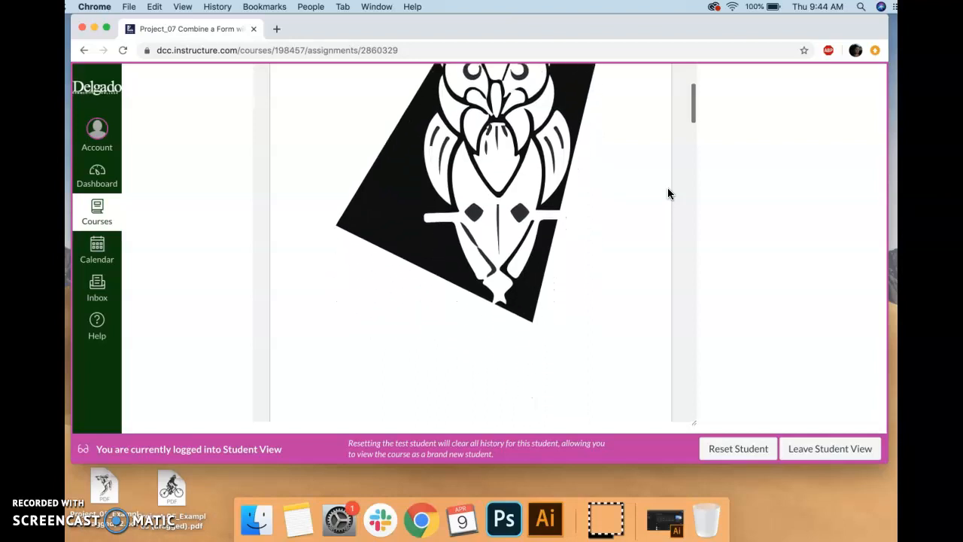
{"action": "scroll", "coordinate": [667, 194], "scroll_direction": "down", "scroll_amount": 9}
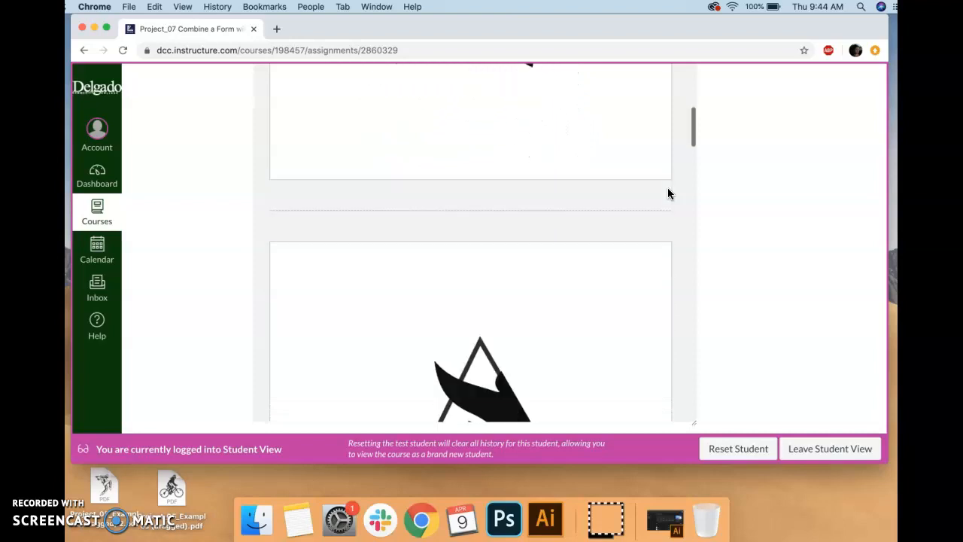
{"action": "scroll", "coordinate": [667, 194], "scroll_direction": "down", "scroll_amount": 6}
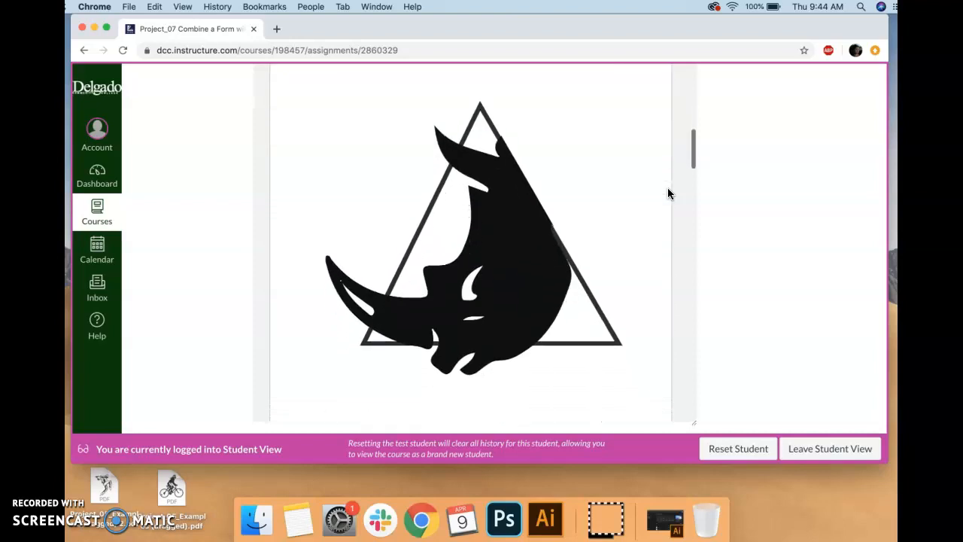
{"action": "scroll", "coordinate": [668, 194], "scroll_direction": "down", "scroll_amount": 4}
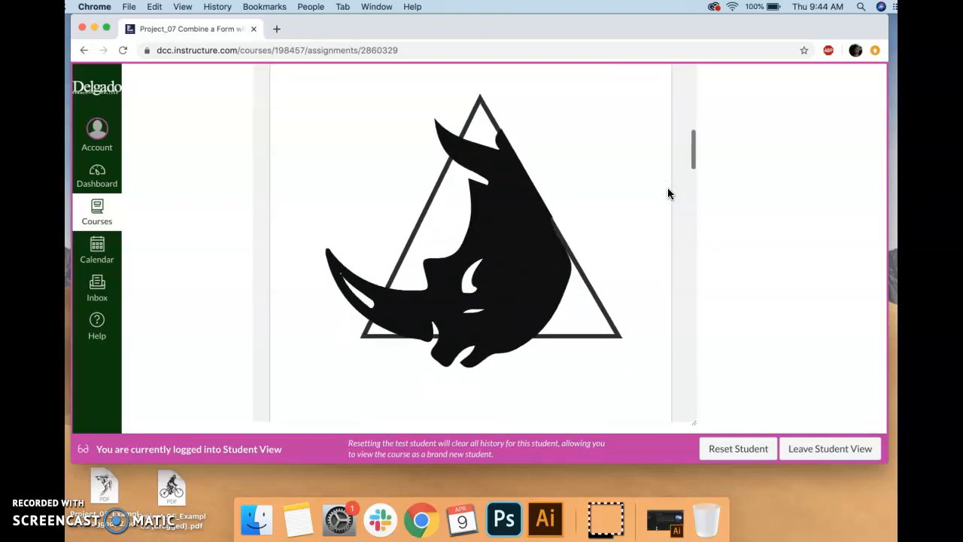
{"action": "scroll", "coordinate": [667, 194], "scroll_direction": "down", "scroll_amount": 15}
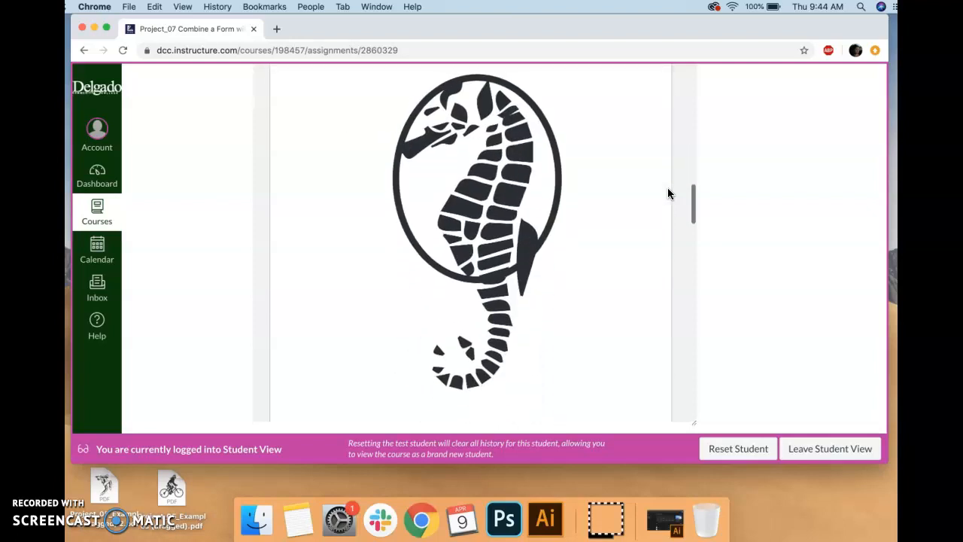
{"action": "scroll", "coordinate": [668, 194], "scroll_direction": "down", "scroll_amount": 15}
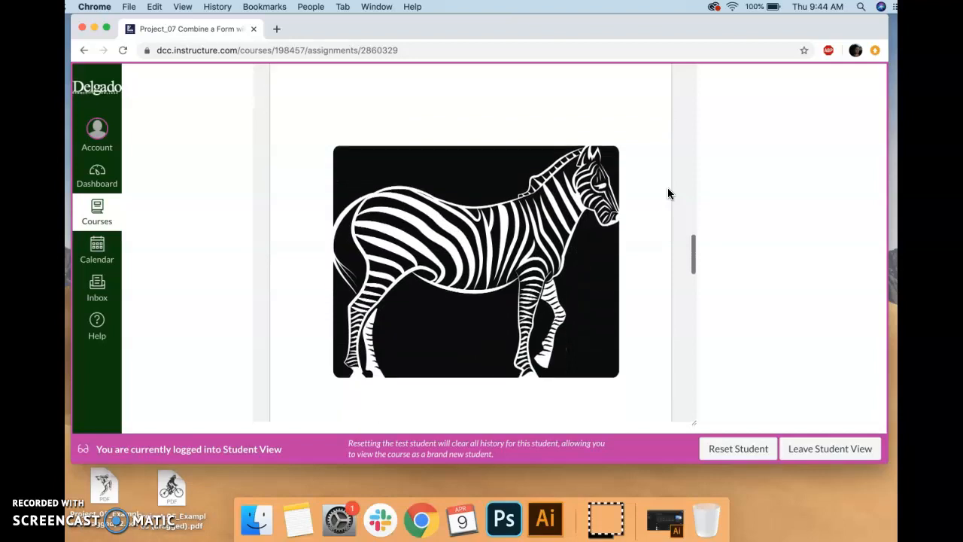
{"action": "scroll", "coordinate": [667, 194], "scroll_direction": "down", "scroll_amount": 8}
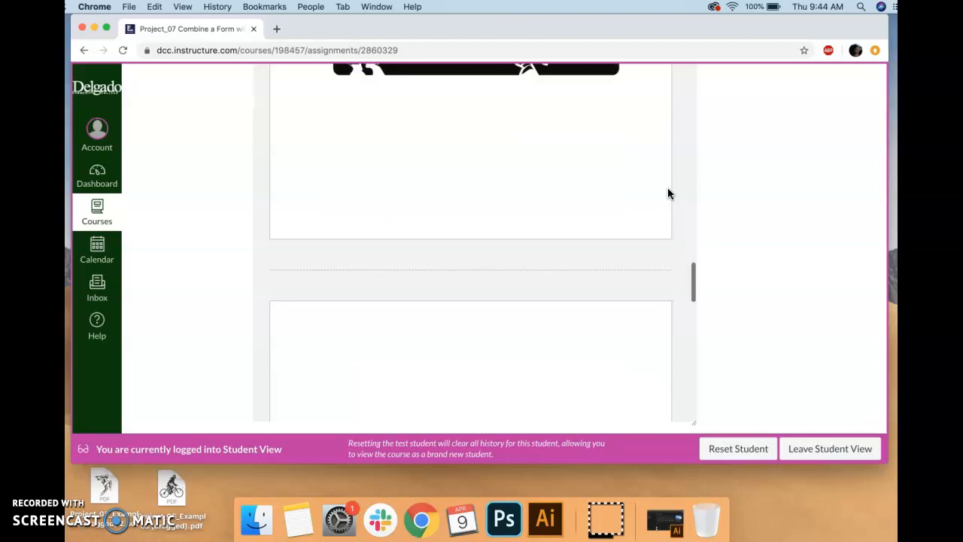
{"action": "scroll", "coordinate": [667, 194], "scroll_direction": "down", "scroll_amount": 9}
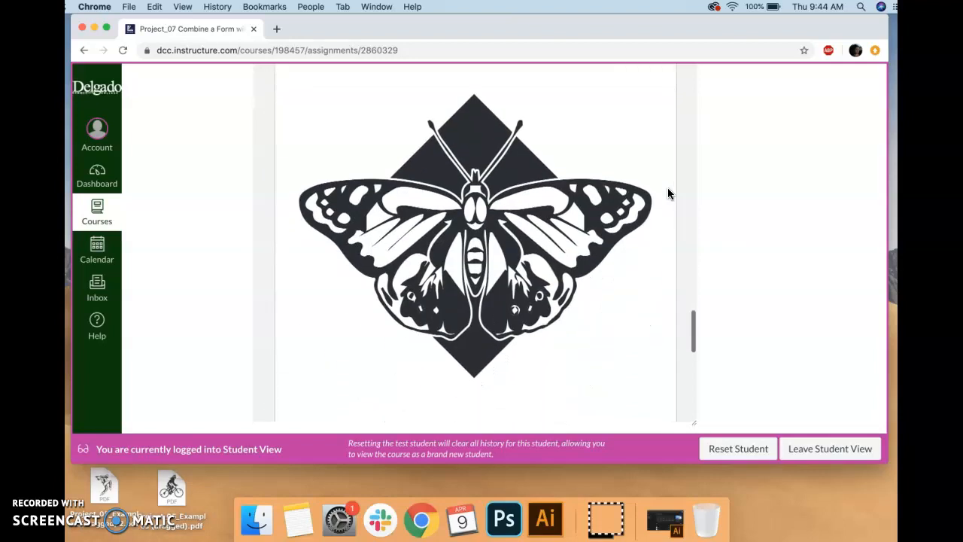
{"action": "scroll", "coordinate": [667, 194], "scroll_direction": "down", "scroll_amount": 11}
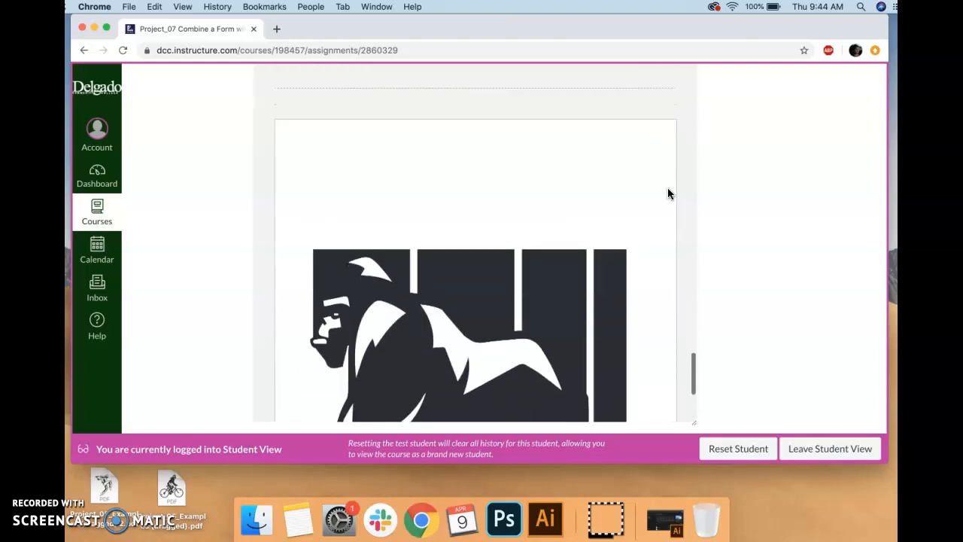
{"action": "scroll", "coordinate": [667, 194], "scroll_direction": "down", "scroll_amount": 4}
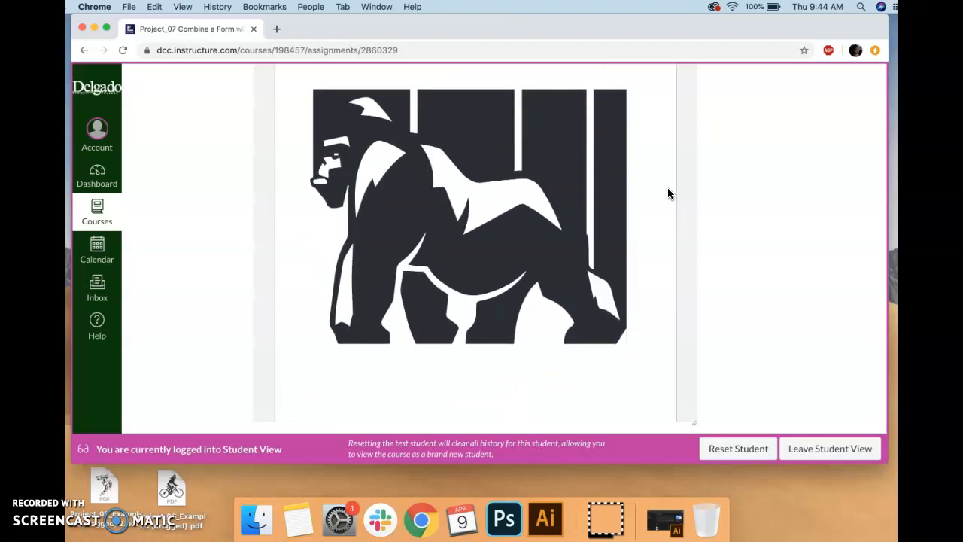
{"action": "scroll", "coordinate": [667, 194], "scroll_direction": "down", "scroll_amount": 10}
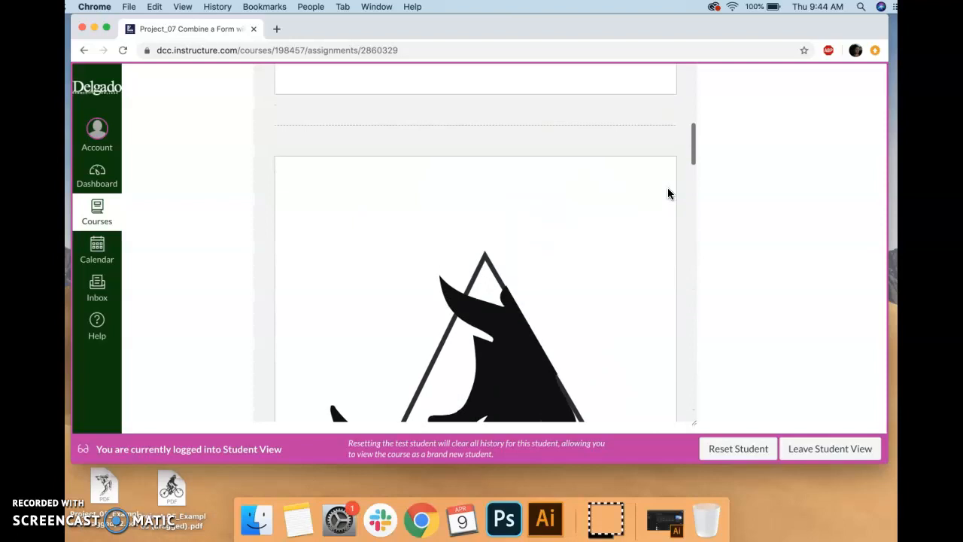
Return to the start of the assignment page and minimize the Project_07 Examples.pdf preview
{"action": "scroll", "coordinate": [667, 194], "scroll_direction": "up", "scroll_amount": 20}
{"action": "left_click", "coordinate": [489, 255]}
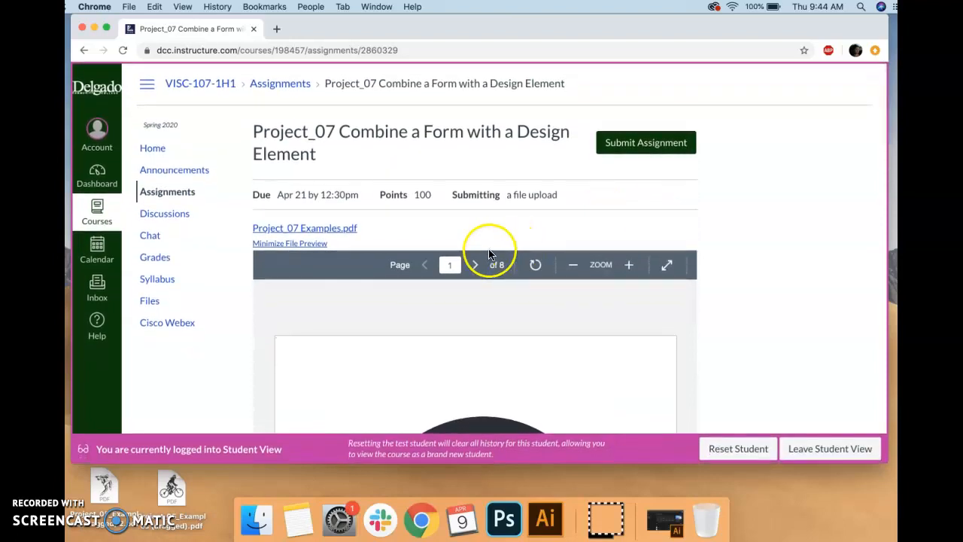
{"action": "left_click", "coordinate": [315, 242]}
Read the five assignment instructions, the recommended Adobe Illustrator tutorials and the list of topics to review as needed
{"action": "scroll", "coordinate": [693, 269], "scroll_direction": "down", "scroll_amount": 1}
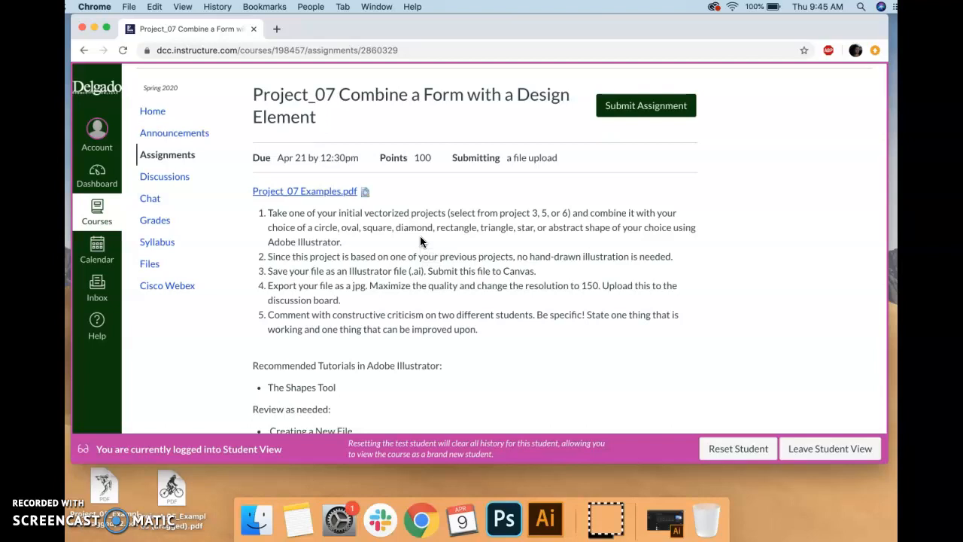
{"action": "scroll", "coordinate": [393, 312], "scroll_direction": "down", "scroll_amount": 2}
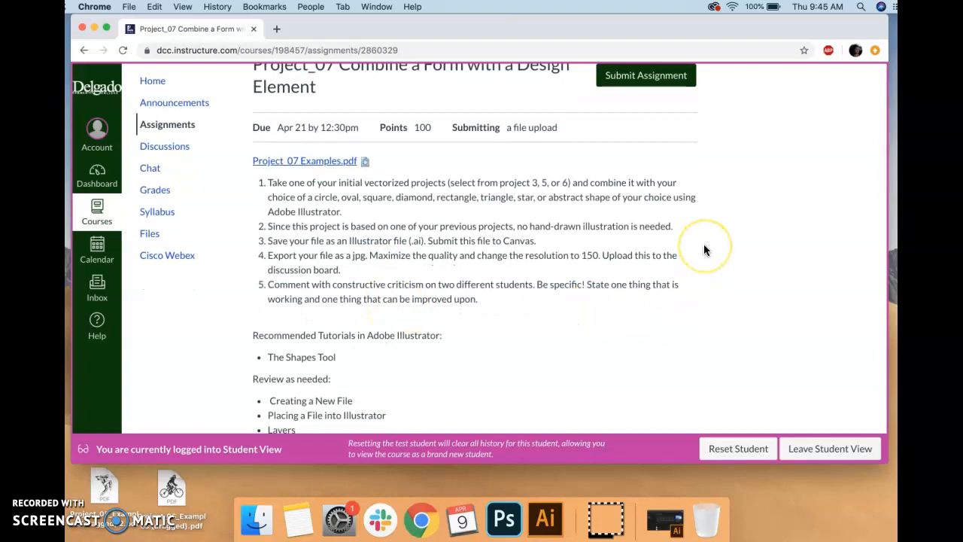
{"action": "scroll", "coordinate": [704, 244], "scroll_direction": "down", "scroll_amount": 3}
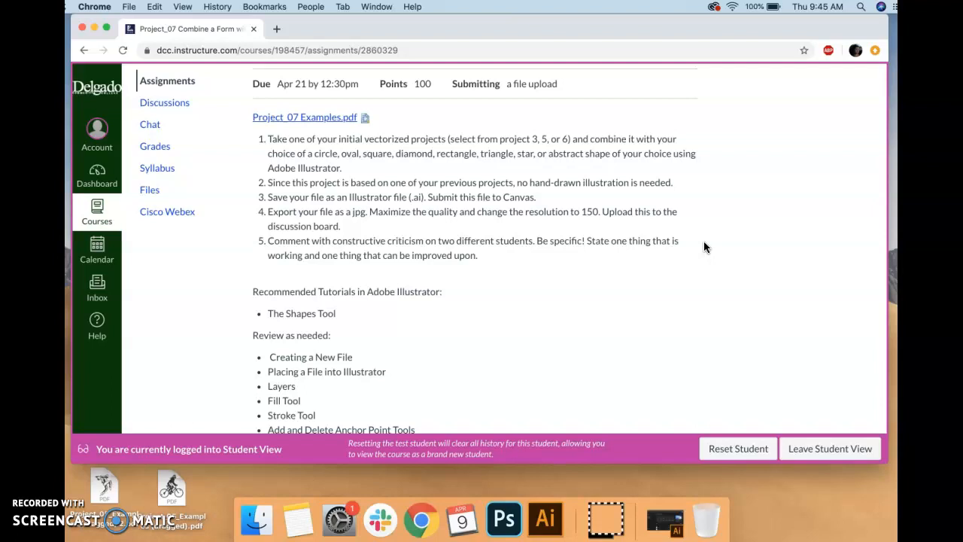
{"action": "scroll", "coordinate": [705, 247], "scroll_direction": "down", "scroll_amount": 3}
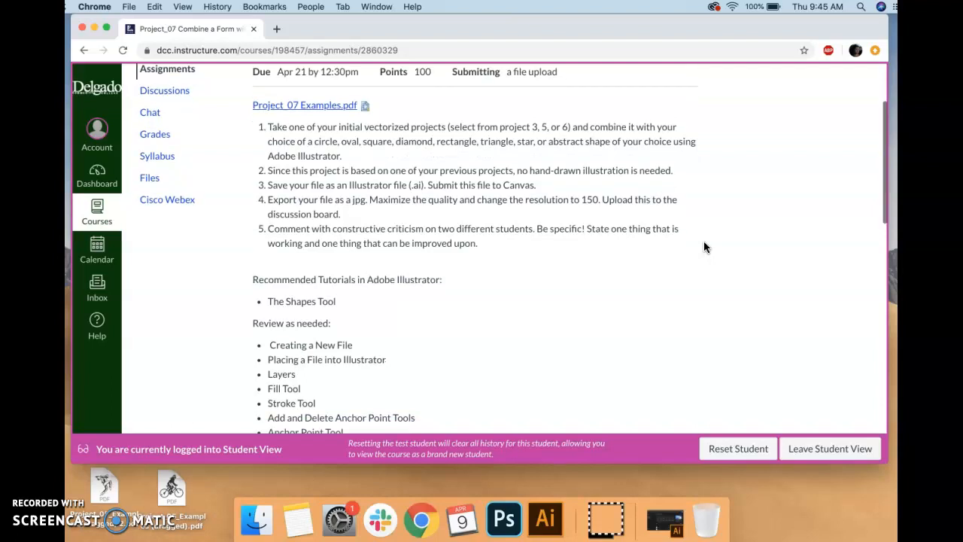
{"action": "scroll", "coordinate": [704, 247], "scroll_direction": "down", "scroll_amount": 2}
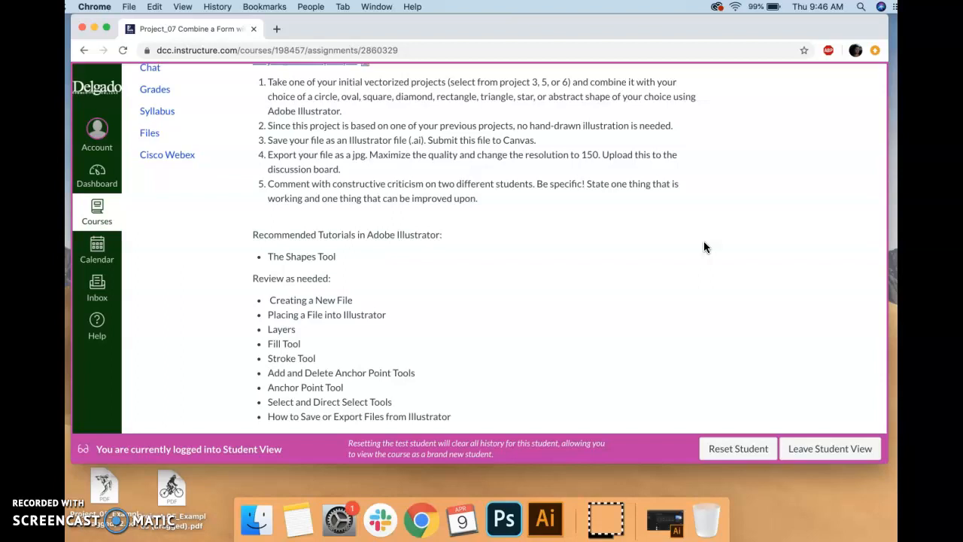
{"action": "scroll", "coordinate": [705, 246], "scroll_direction": "down", "scroll_amount": 2}
{"action": "scroll", "coordinate": [704, 246], "scroll_direction": "down", "scroll_amount": 2}
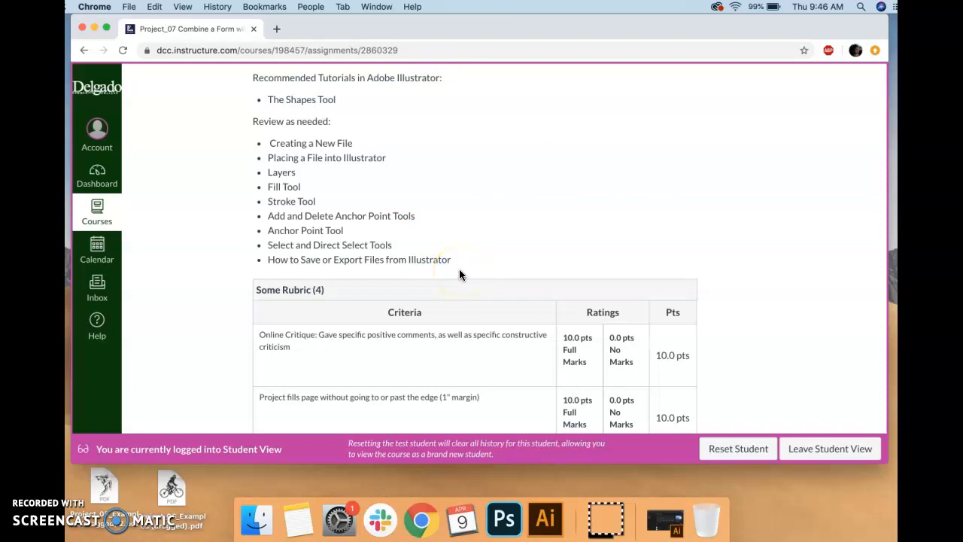
Examine the grading rubric's criteria and point ratings, from the online critique down to the use of anchor points
{"action": "scroll", "coordinate": [459, 274], "scroll_direction": "down", "scroll_amount": 4}
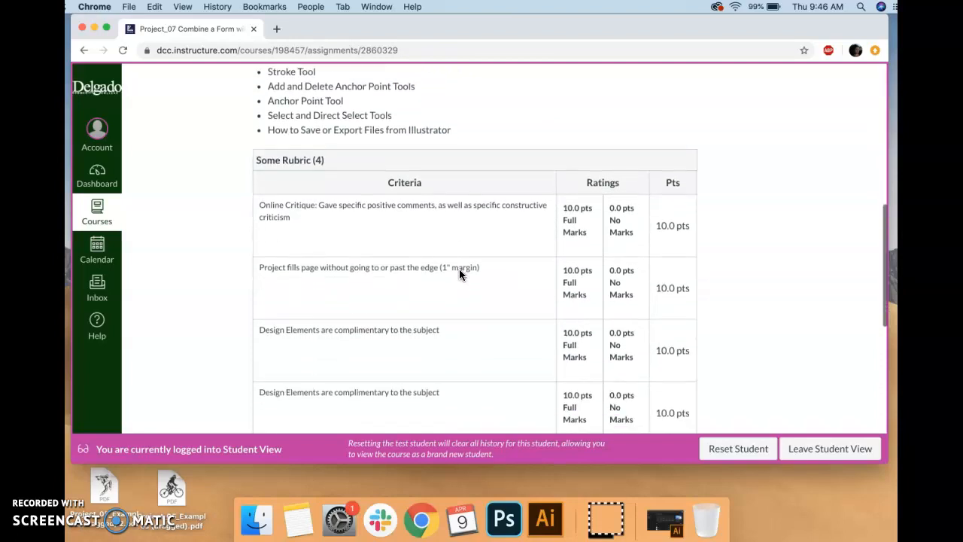
{"action": "scroll", "coordinate": [460, 271], "scroll_direction": "down", "scroll_amount": 2}
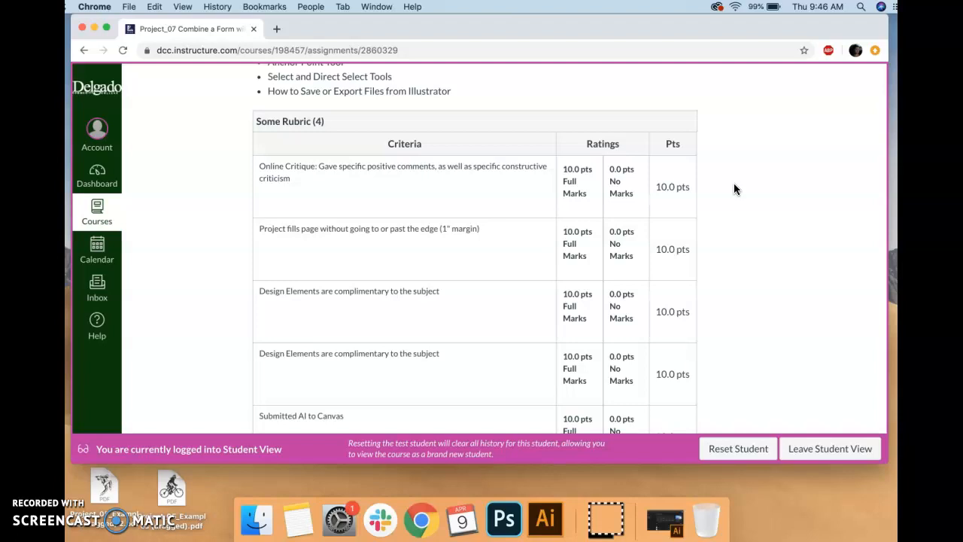
{"action": "scroll", "coordinate": [734, 189], "scroll_direction": "down", "scroll_amount": 3}
{"action": "scroll", "coordinate": [734, 189], "scroll_direction": "down", "scroll_amount": 2}
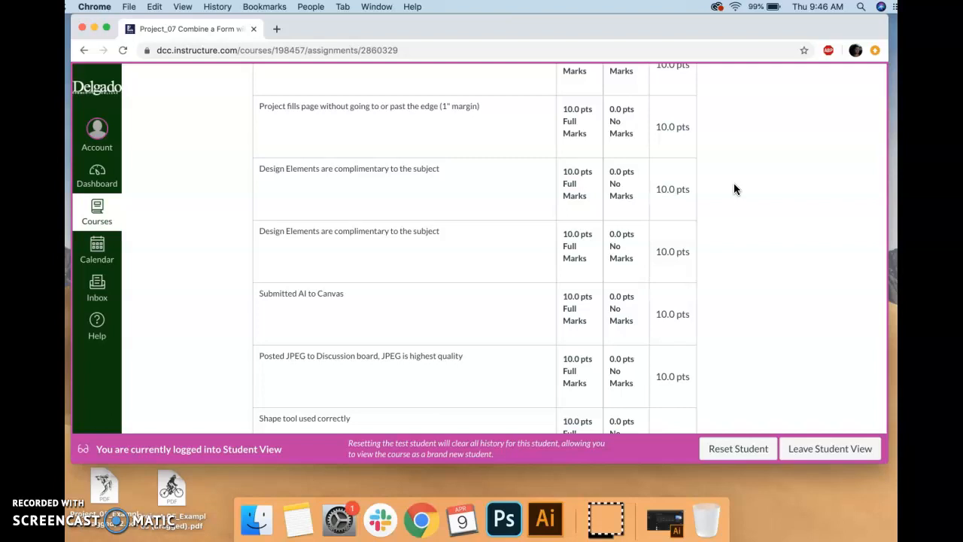
{"action": "scroll", "coordinate": [735, 189], "scroll_direction": "down", "scroll_amount": 3}
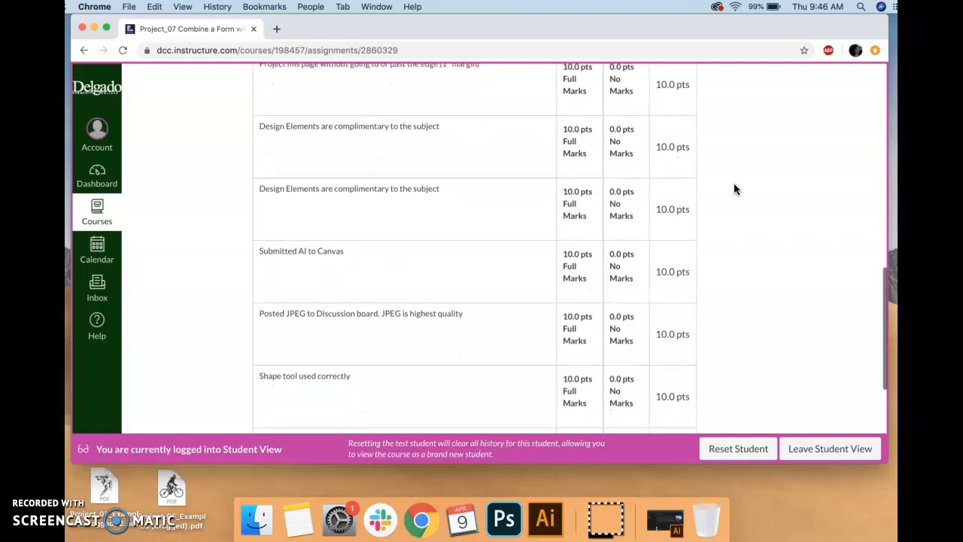
{"action": "scroll", "coordinate": [734, 188], "scroll_direction": "down", "scroll_amount": 1}
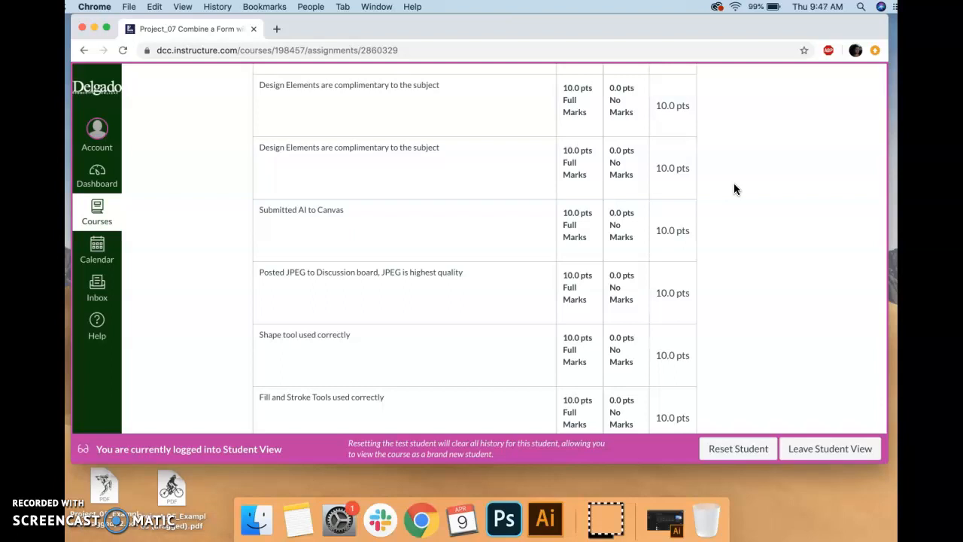
{"action": "scroll", "coordinate": [735, 188], "scroll_direction": "down", "scroll_amount": 2}
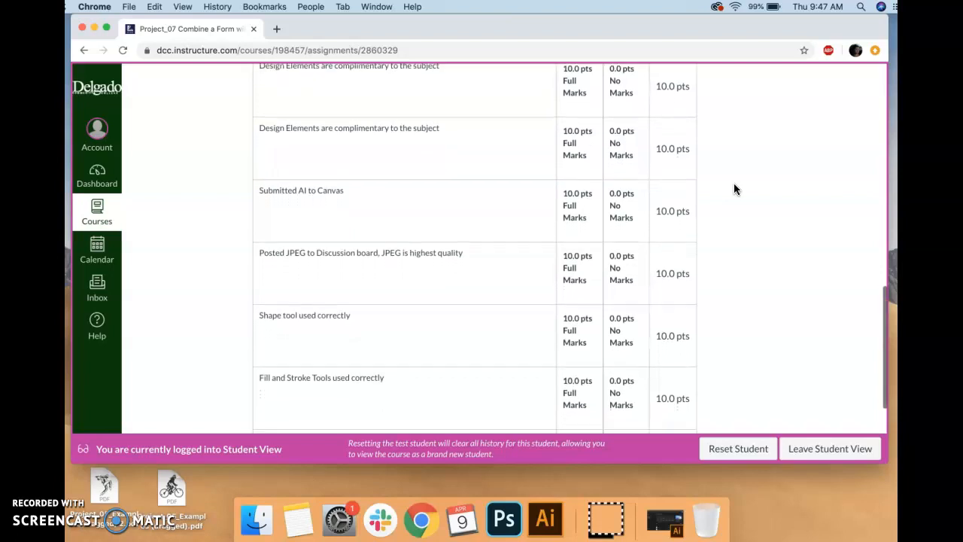
{"action": "scroll", "coordinate": [735, 189], "scroll_direction": "down", "scroll_amount": 4}
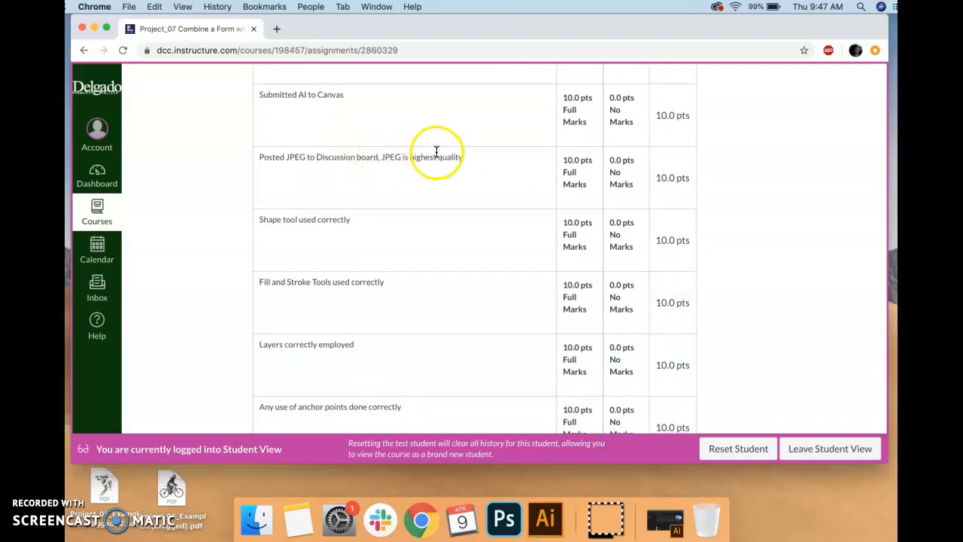
Look over the last criteria of the grading rubric and return to the start of the assignment page
{"action": "scroll", "coordinate": [464, 160], "scroll_direction": "down", "scroll_amount": 4}
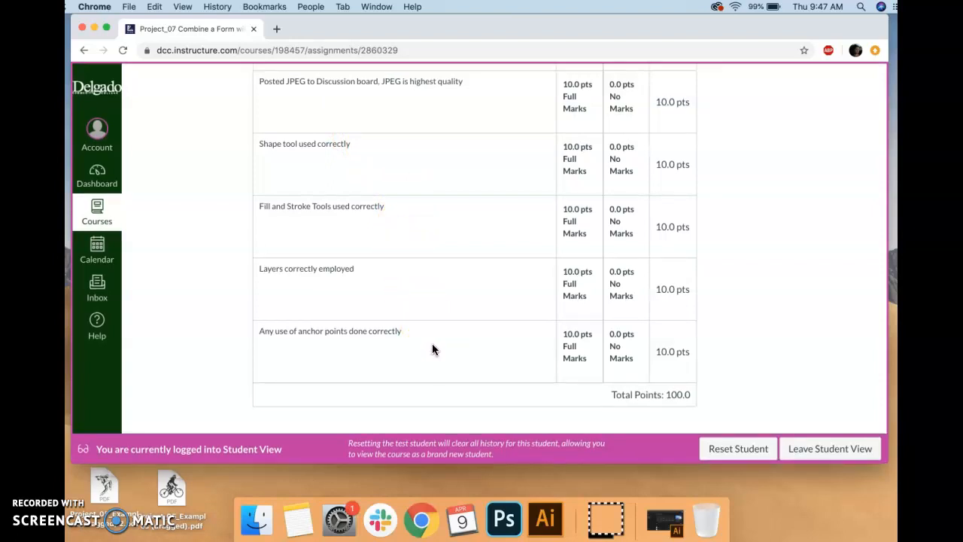
{"action": "scroll", "coordinate": [433, 349], "scroll_direction": "up", "scroll_amount": 10}
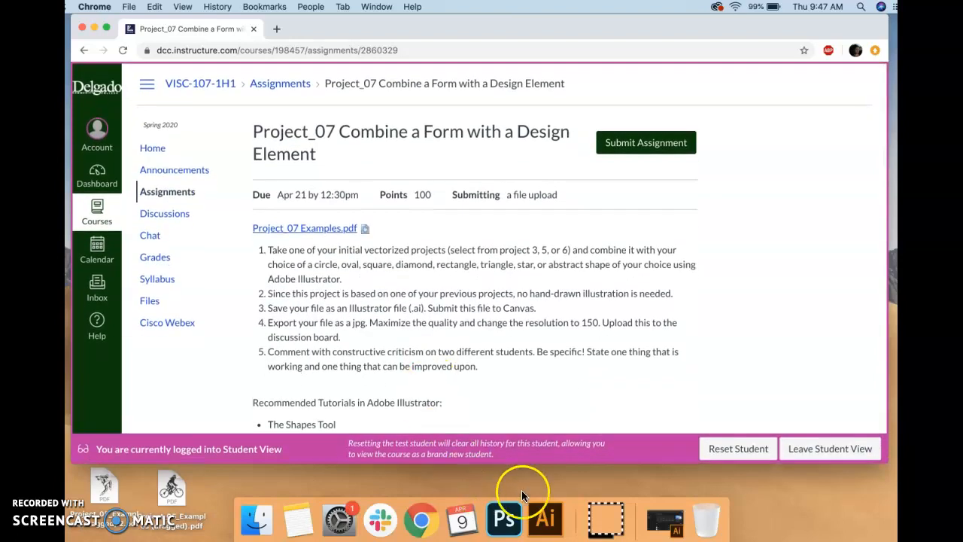
Switch to Adobe Illustrator and create a new 9 x 12 in portrait document with one artboard
{"action": "left_click", "coordinate": [547, 519]}
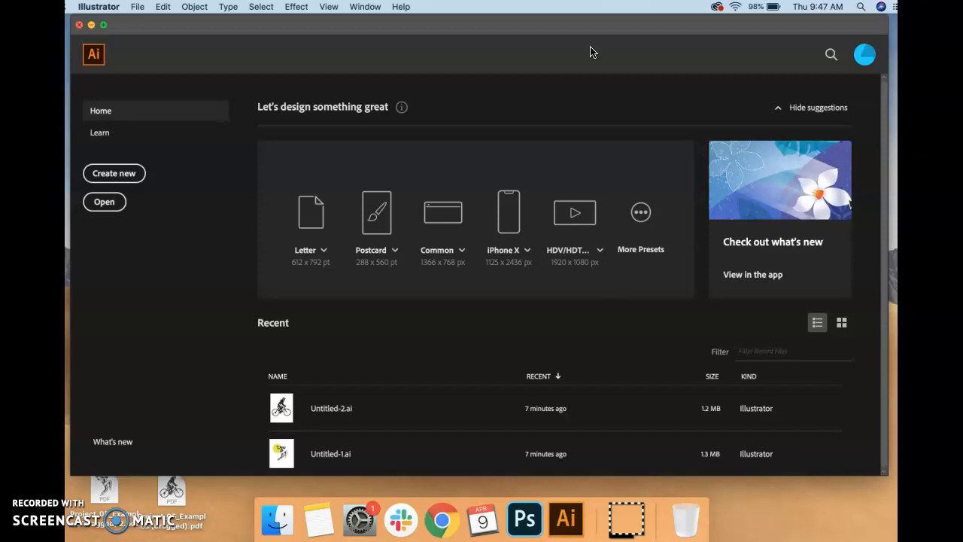
{"action": "left_click", "coordinate": [119, 516]}
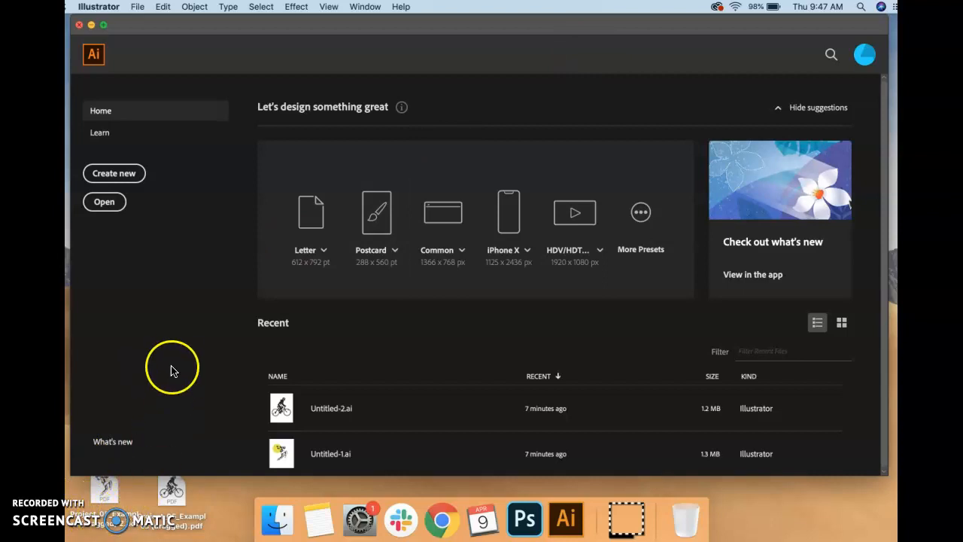
{"action": "left_click", "coordinate": [137, 176]}
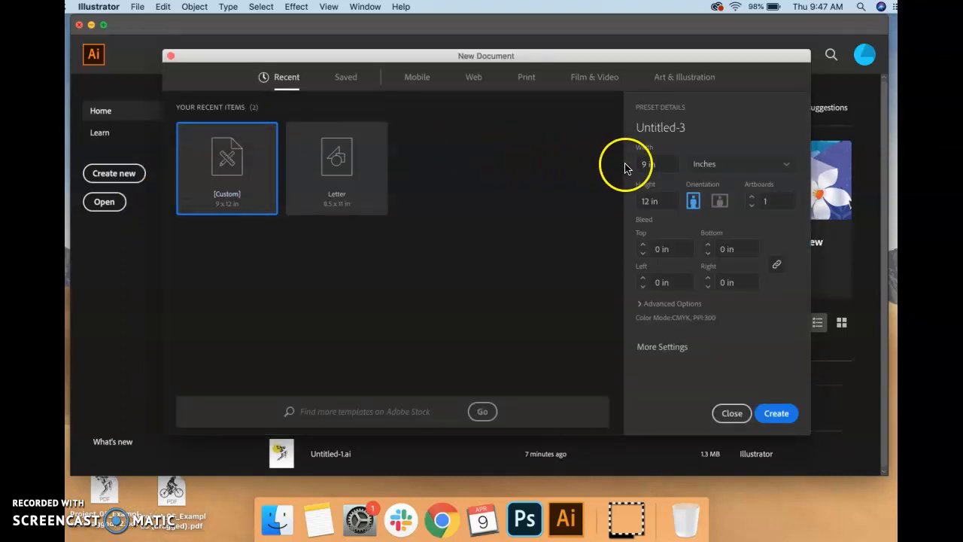
{"action": "left_click", "coordinate": [651, 199]}
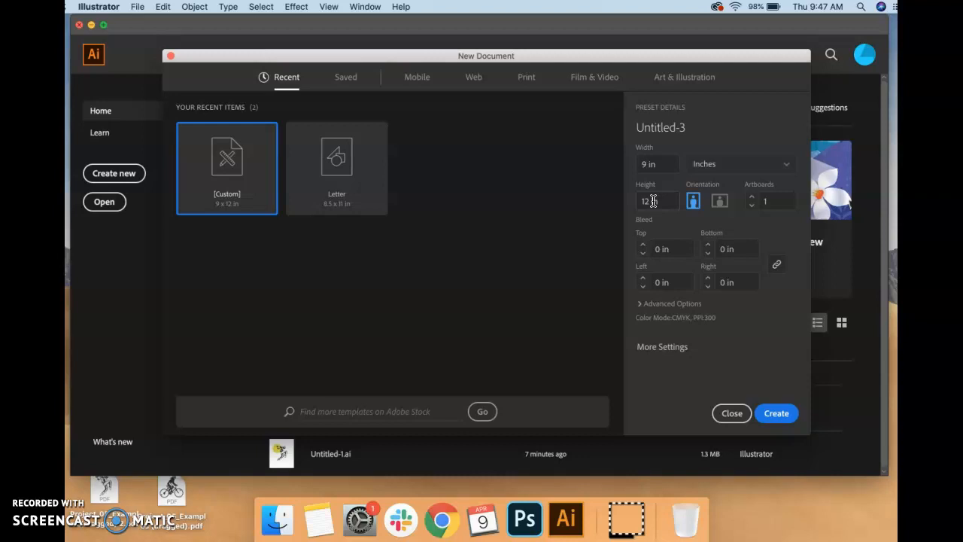
{"action": "left_click", "coordinate": [660, 164]}
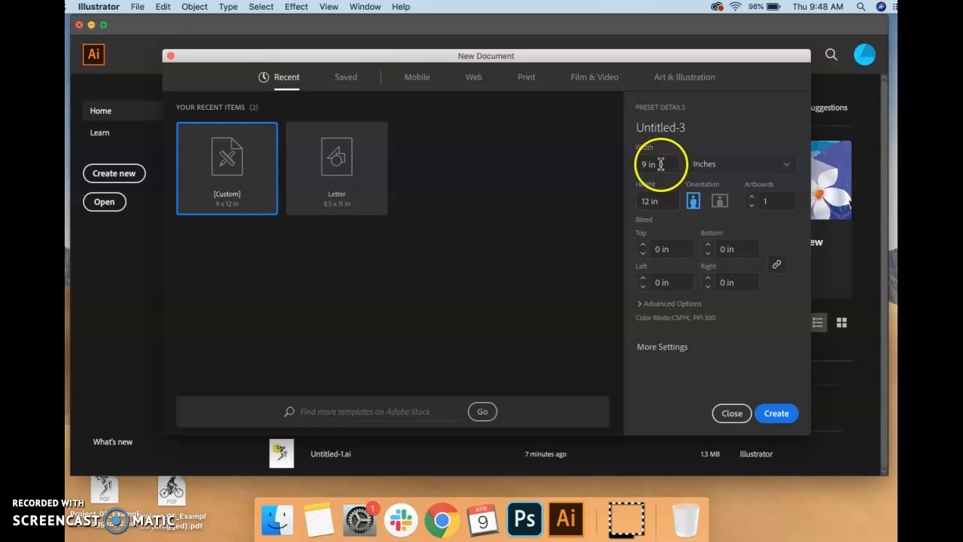
{"action": "left_click", "coordinate": [766, 421]}
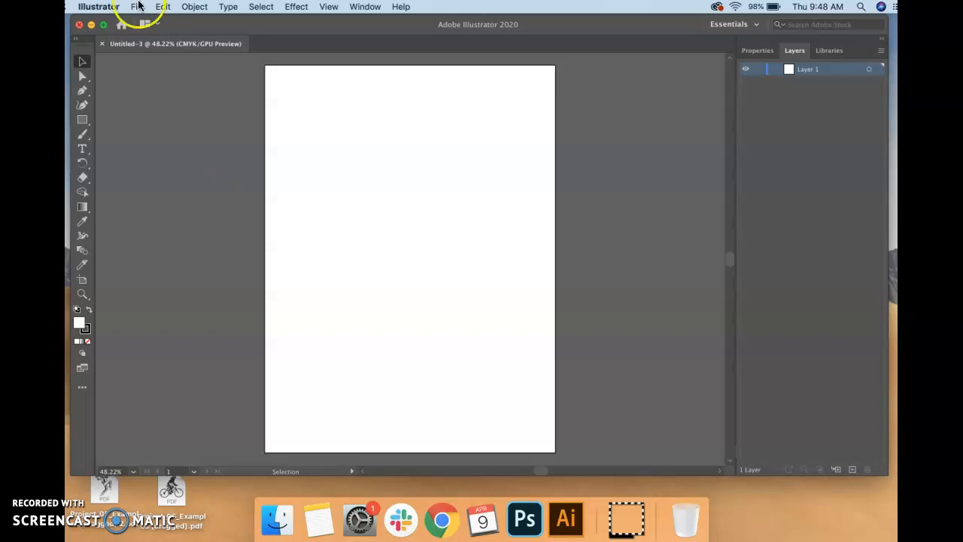
Place Project_05_Examples (dragged) 2.pdf from the Desktop as a linked file and move it to fit within the artboard
{"action": "left_click", "coordinate": [138, 6]}
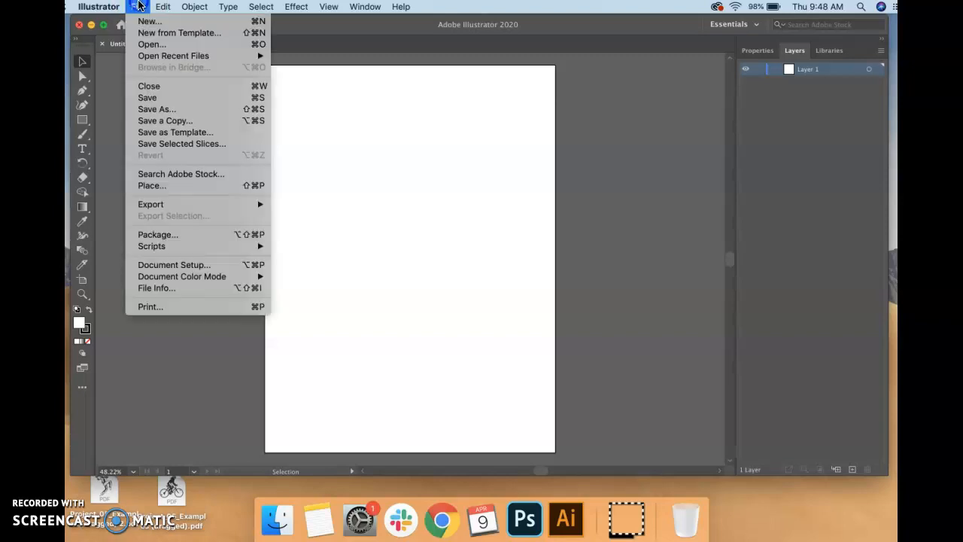
{"action": "left_click", "coordinate": [150, 186]}
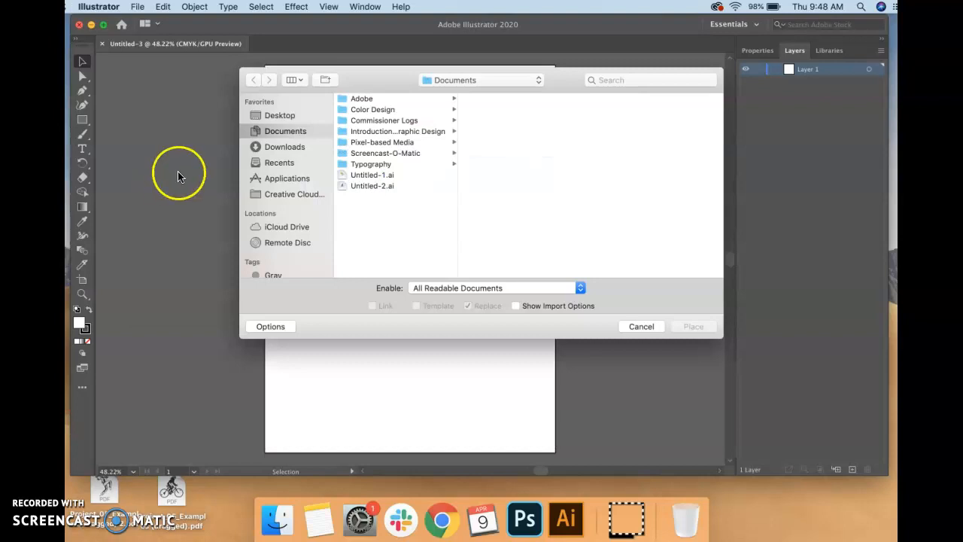
{"action": "left_click", "coordinate": [271, 117]}
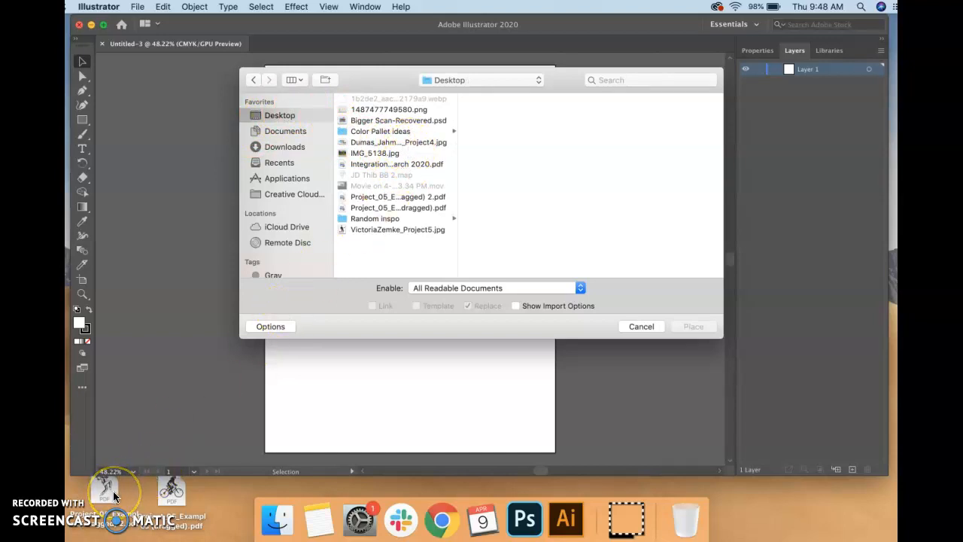
{"action": "left_click_drag", "start_coordinate": [113, 495], "coordinate": [391, 201]}
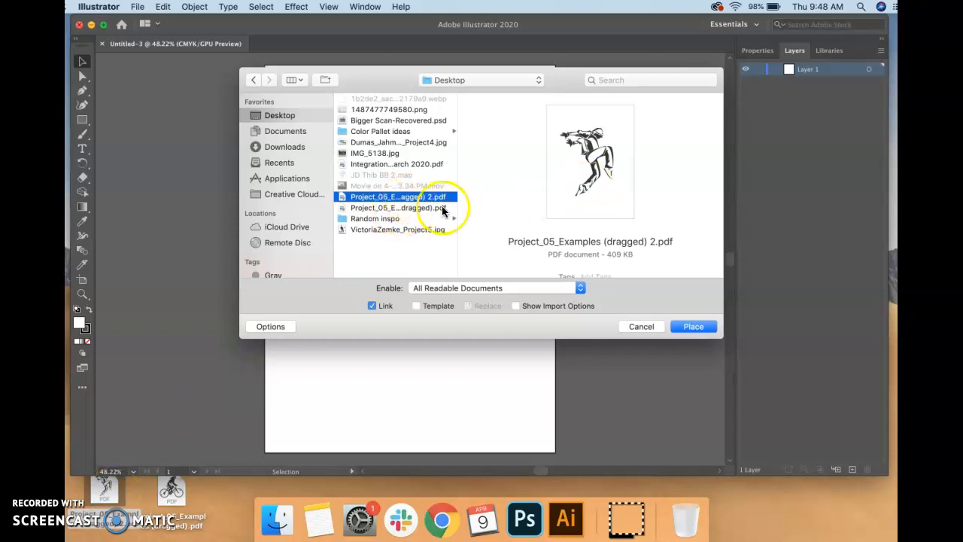
{"action": "left_click", "coordinate": [691, 328]}
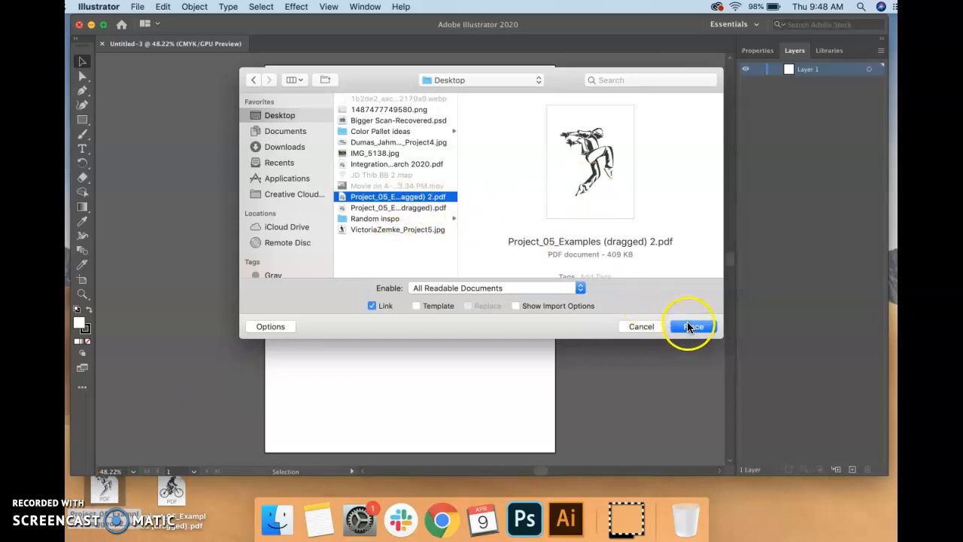
{"action": "left_click", "coordinate": [340, 174]}
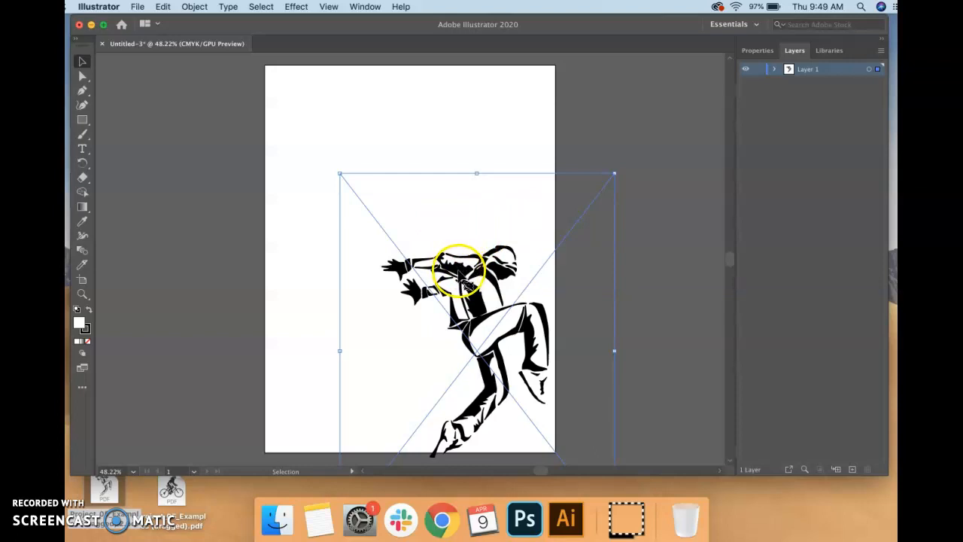
{"action": "left_click", "coordinate": [460, 269]}
{"action": "left_click_drag", "start_coordinate": [460, 269], "coordinate": [402, 204]}
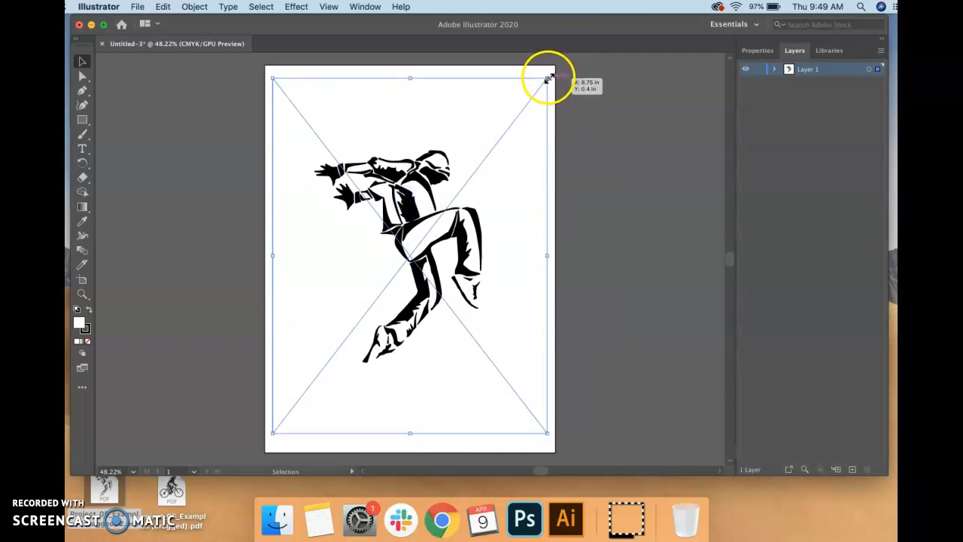
Try scaling the placed figure down proportionally from its upper corner, and undo the scaling
{"action": "left_click_drag", "start_coordinate": [549, 78], "coordinate": [509, 120]}
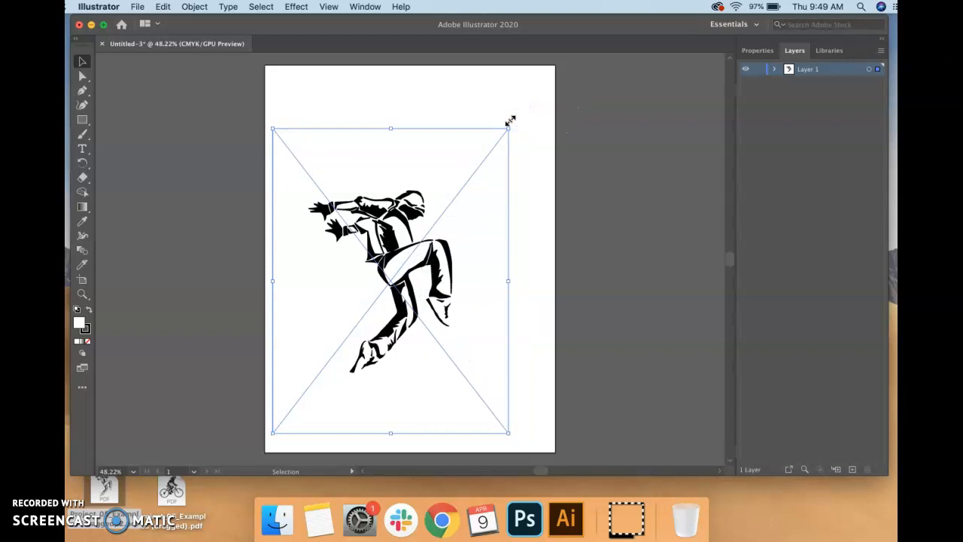
{"action": "key", "text": "a"}
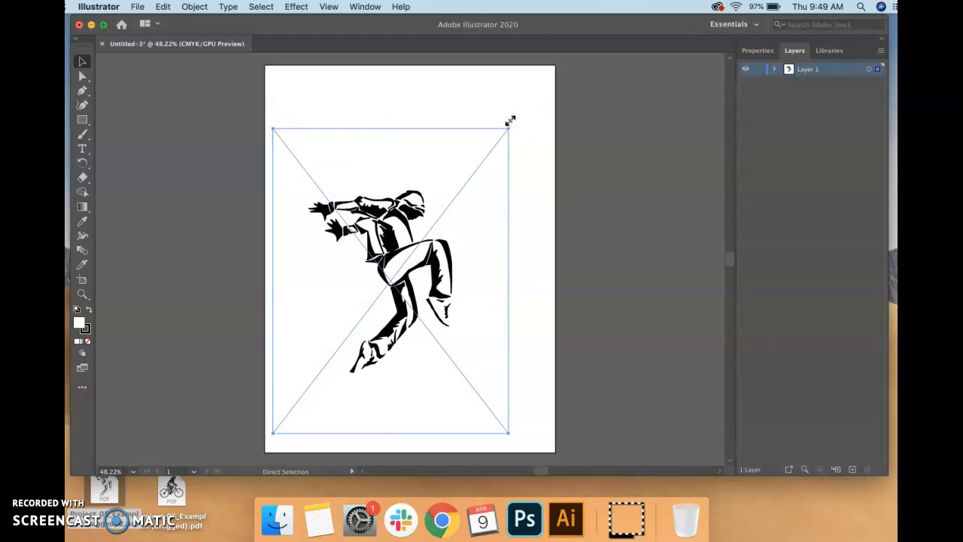
{"action": "key", "text": "super+z"}
{"action": "key", "text": "v"}
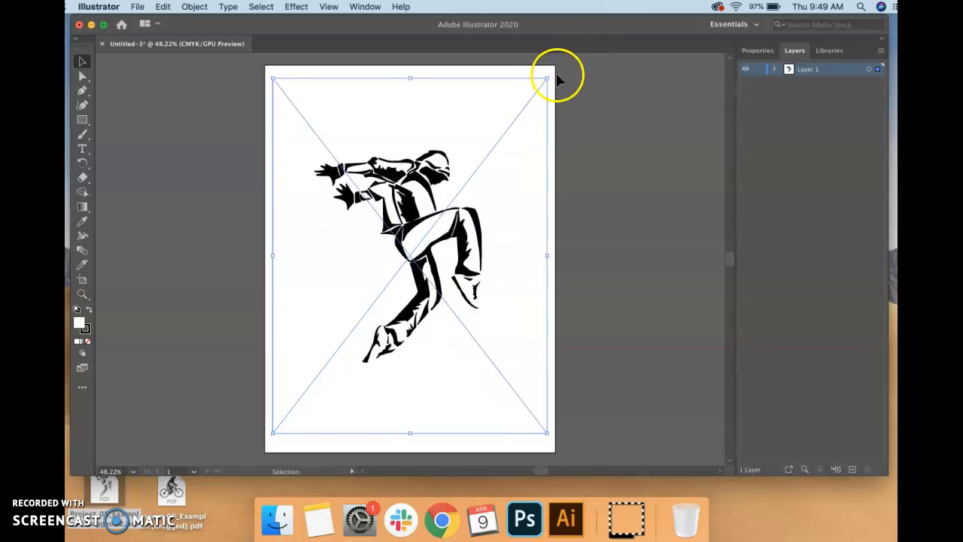
Rotate the placed figure slightly clockwise, undo the last rotation adjustment and deselect the figure
{"action": "left_click_drag", "start_coordinate": [551, 73], "coordinate": [583, 107]}
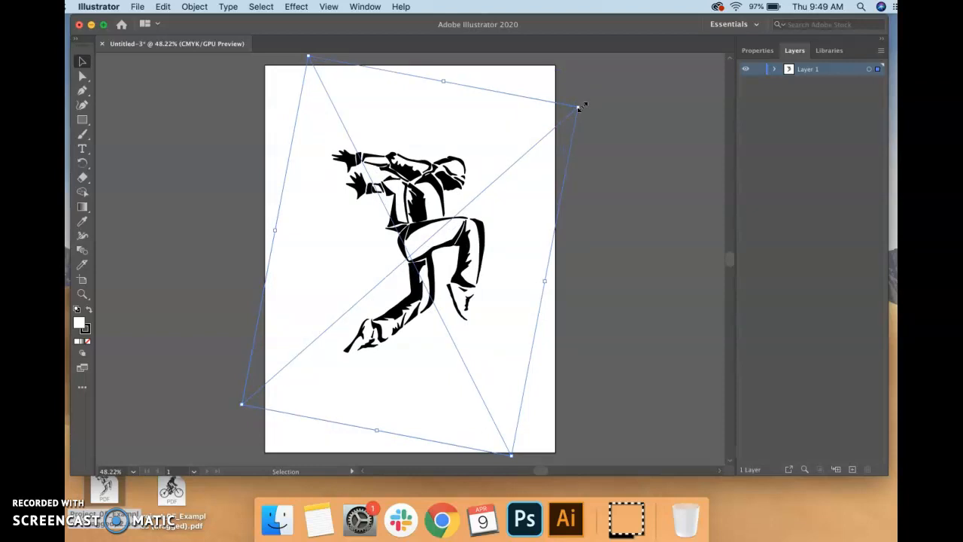
{"action": "left_click", "coordinate": [605, 146]}
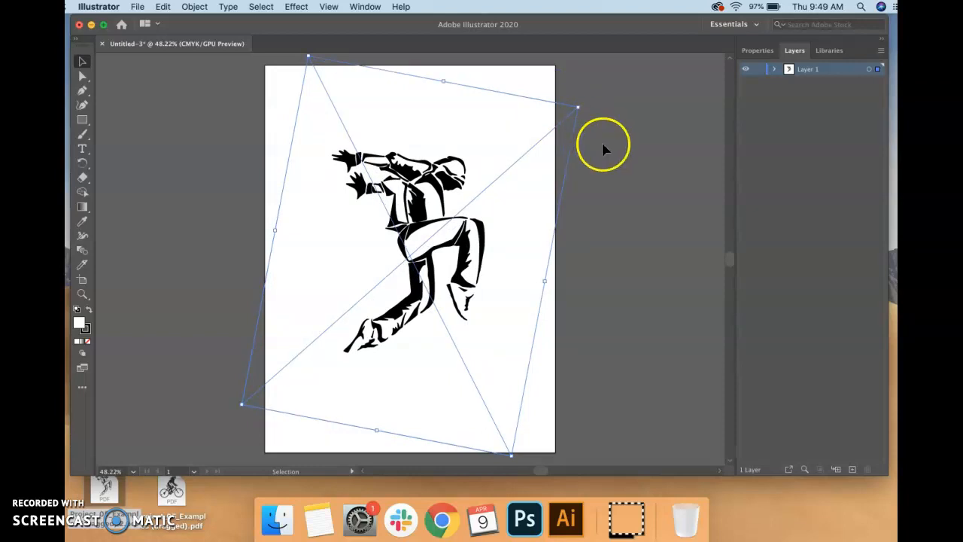
{"action": "left_click", "coordinate": [164, 6]}
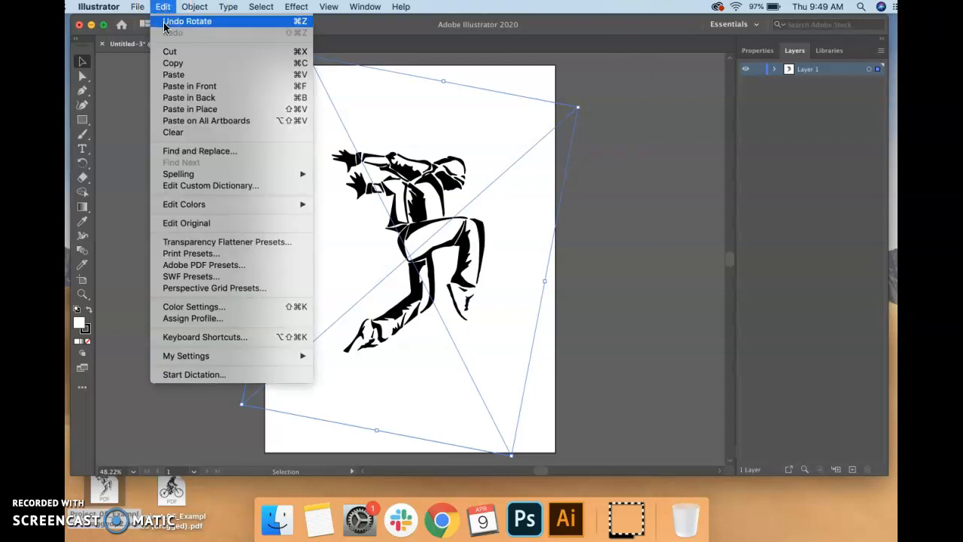
{"action": "left_click", "coordinate": [164, 22]}
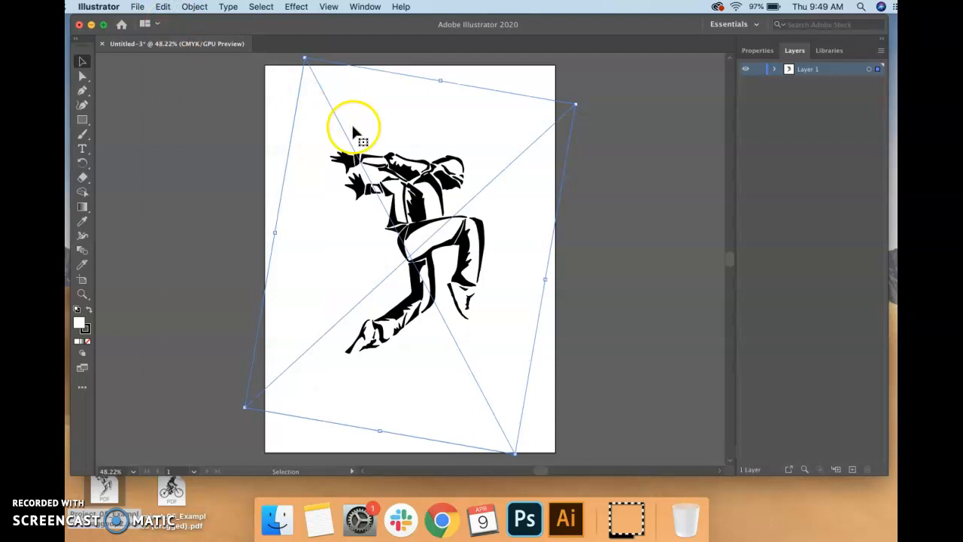
{"action": "left_click", "coordinate": [618, 228]}
{"action": "left_click", "coordinate": [618, 228]}
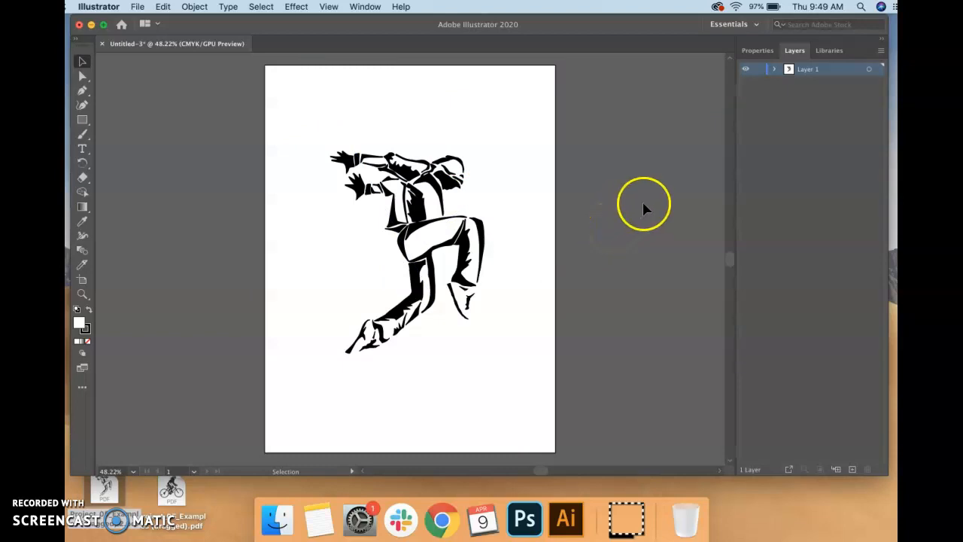
Detach the Layers panel to float beside the artboard and display the document's Properties in the dock
{"action": "left_click", "coordinate": [794, 50]}
{"action": "left_click", "coordinate": [366, 7]}
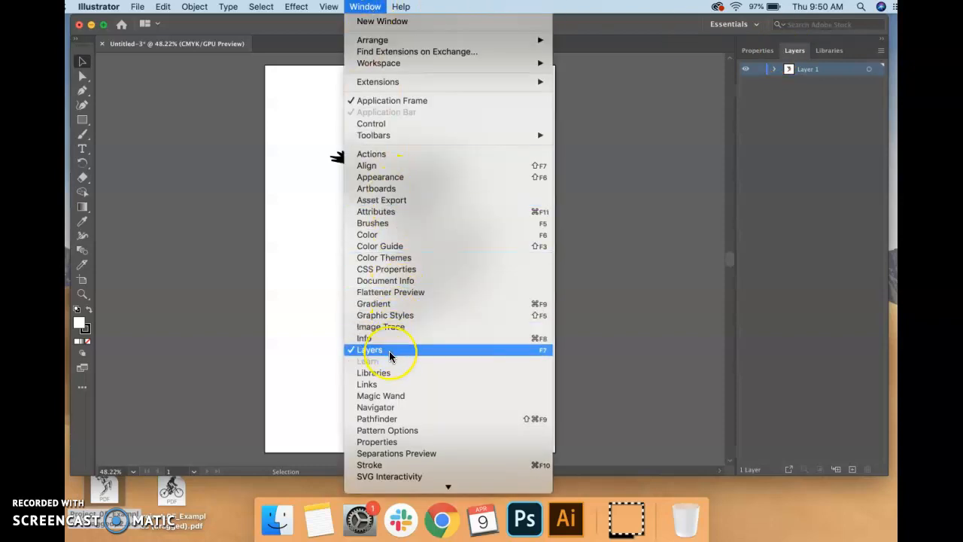
{"action": "left_click", "coordinate": [690, 275]}
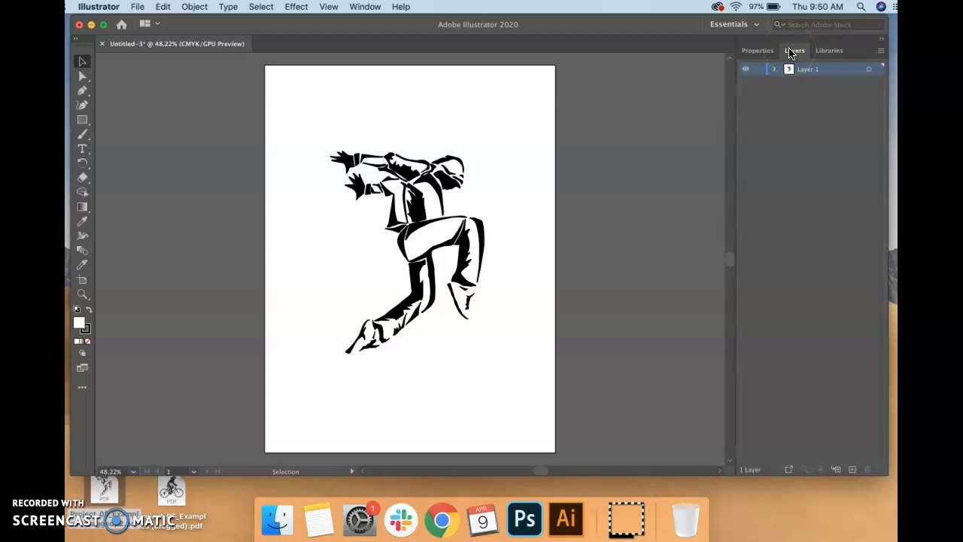
{"action": "left_click_drag", "start_coordinate": [790, 53], "coordinate": [641, 89]}
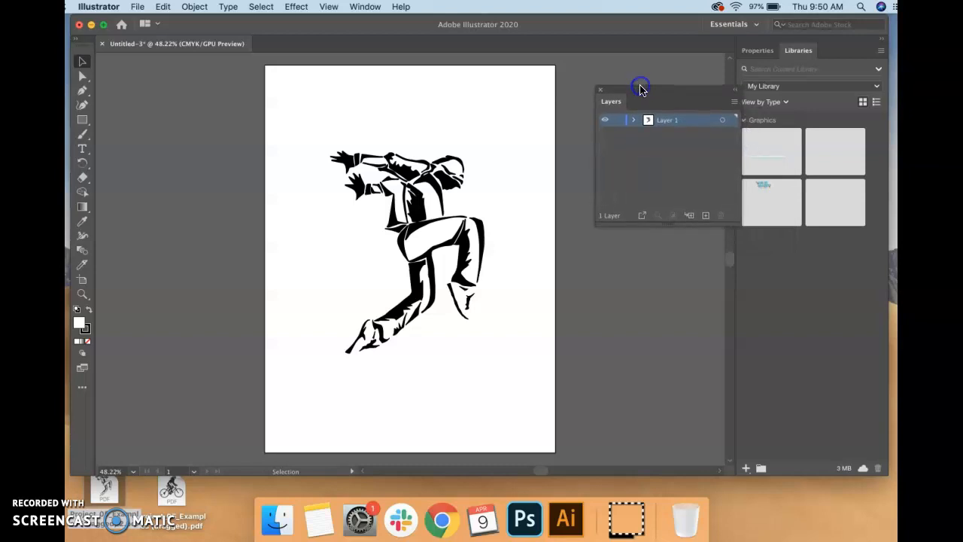
{"action": "left_click", "coordinate": [756, 53]}
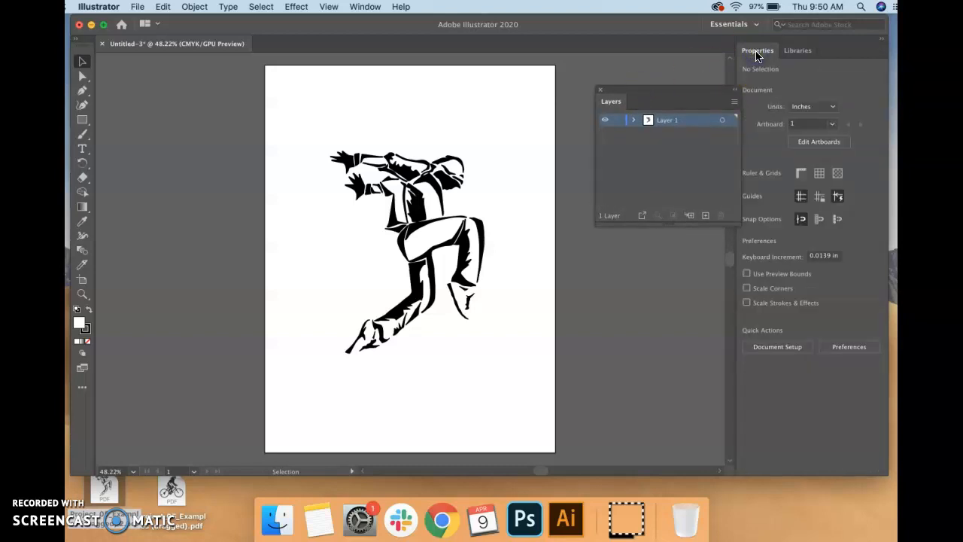
{"action": "left_click_drag", "start_coordinate": [666, 97], "coordinate": [666, 72]}
Lock Layer 1 containing the placed figure and add a new layer above it
{"action": "left_click", "coordinate": [639, 106]}
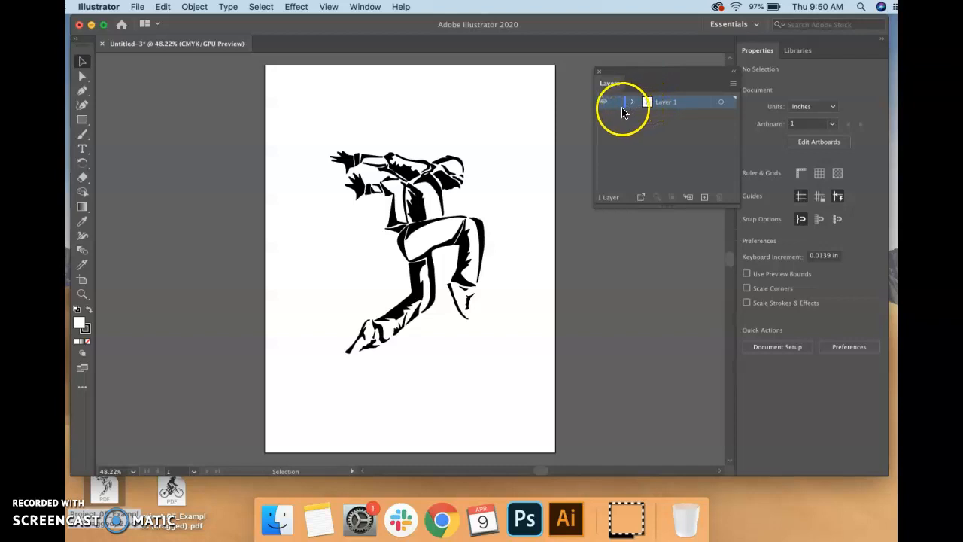
{"action": "left_click", "coordinate": [617, 106]}
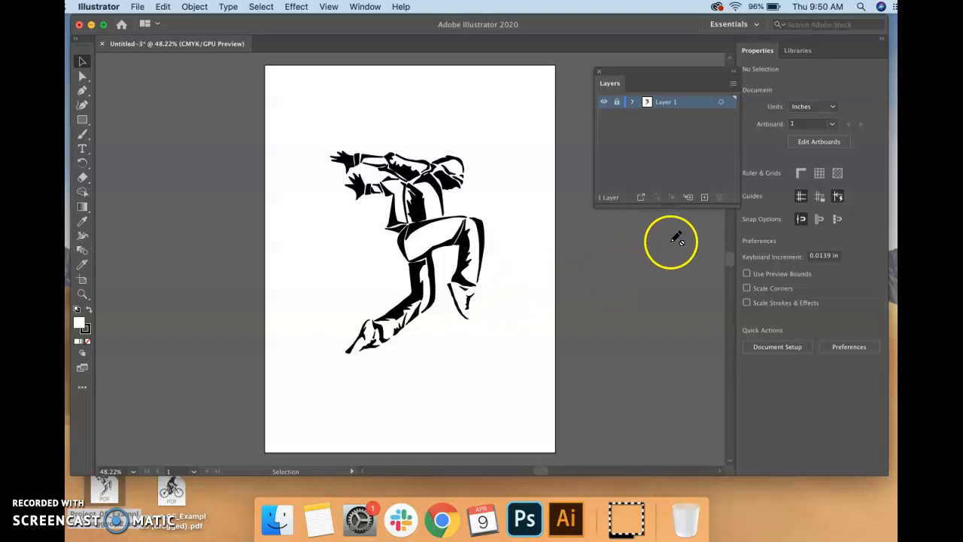
{"action": "left_click", "coordinate": [704, 198]}
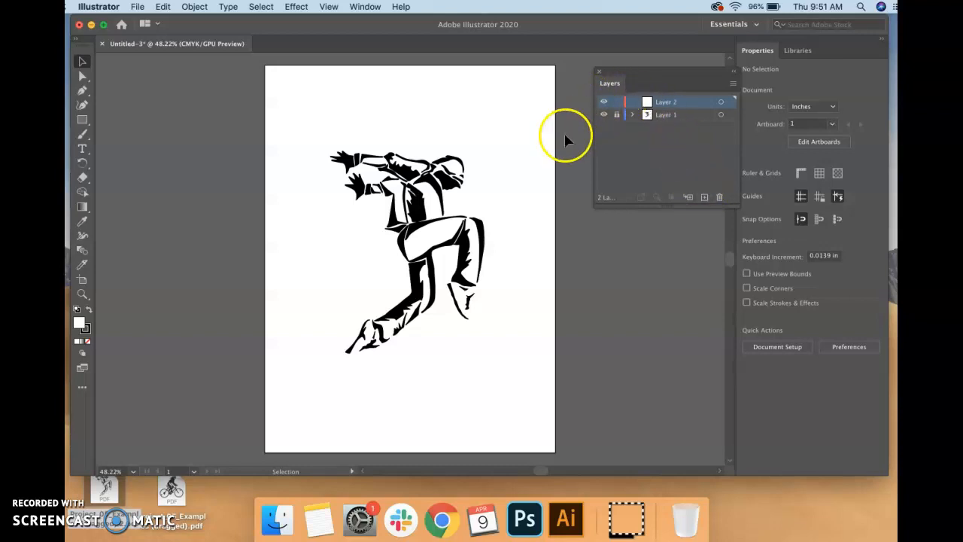
Draw a circle about 3.18 in across over the figure's hands with the Ellipse tool and move it slightly upward
{"action": "left_click", "coordinate": [82, 122]}
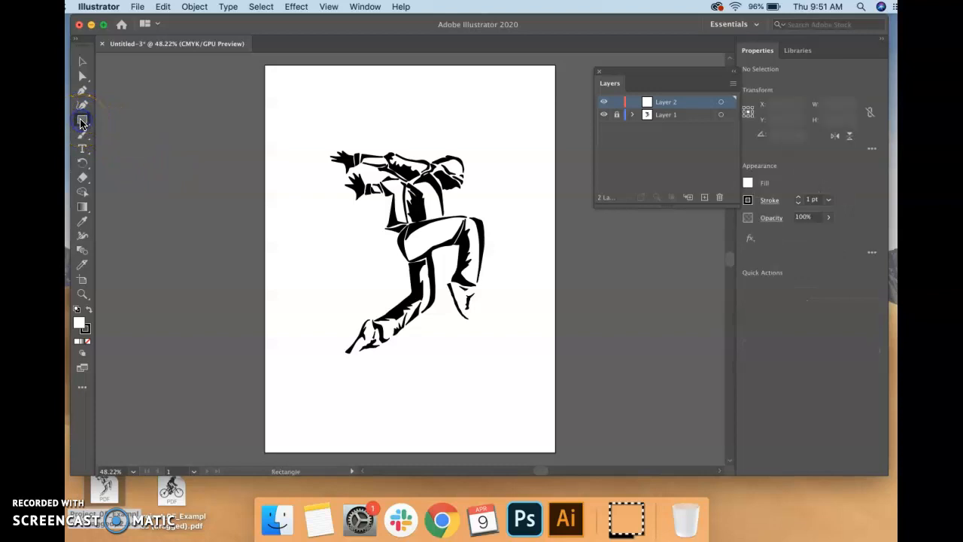
{"action": "left_click_drag", "start_coordinate": [82, 122], "coordinate": [116, 133]}
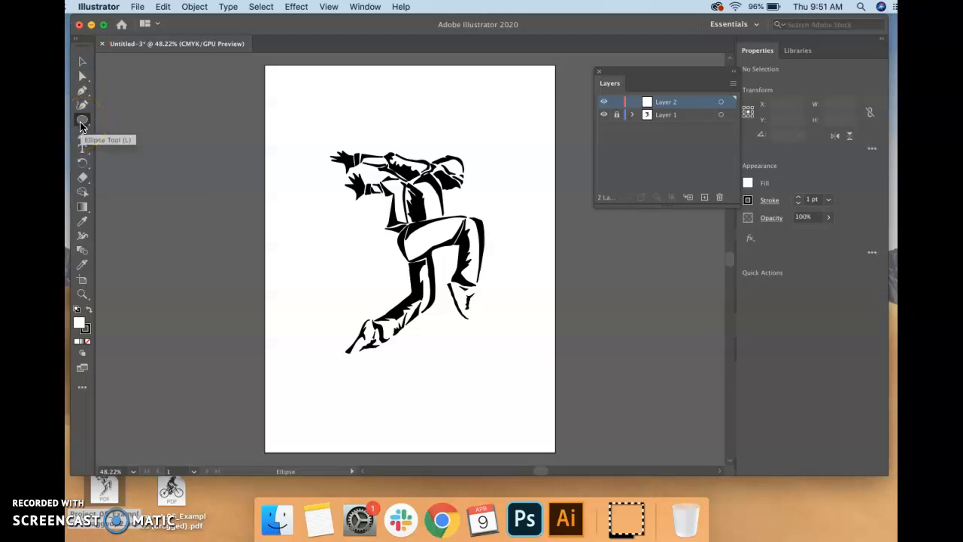
{"action": "left_click_drag", "start_coordinate": [81, 127], "coordinate": [80, 126]}
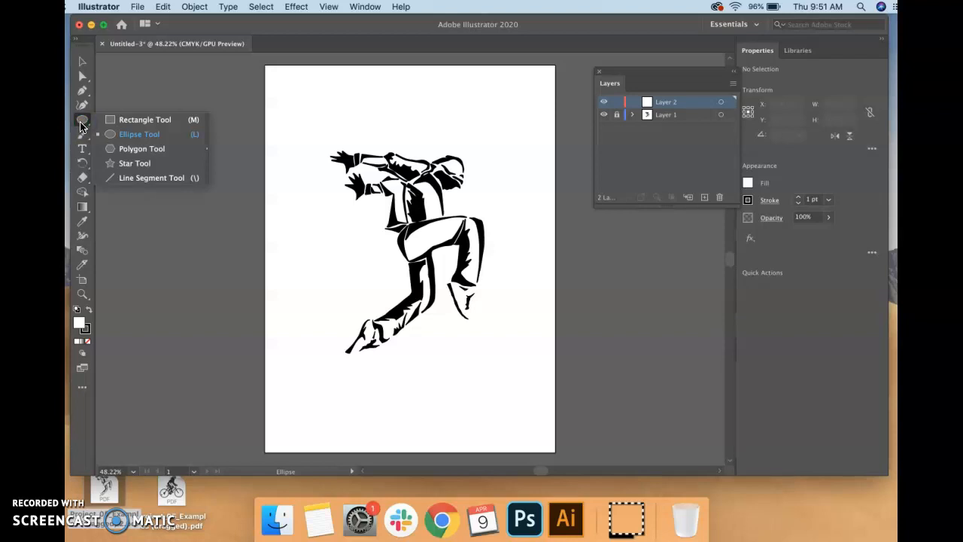
{"action": "left_click", "coordinate": [80, 126]}
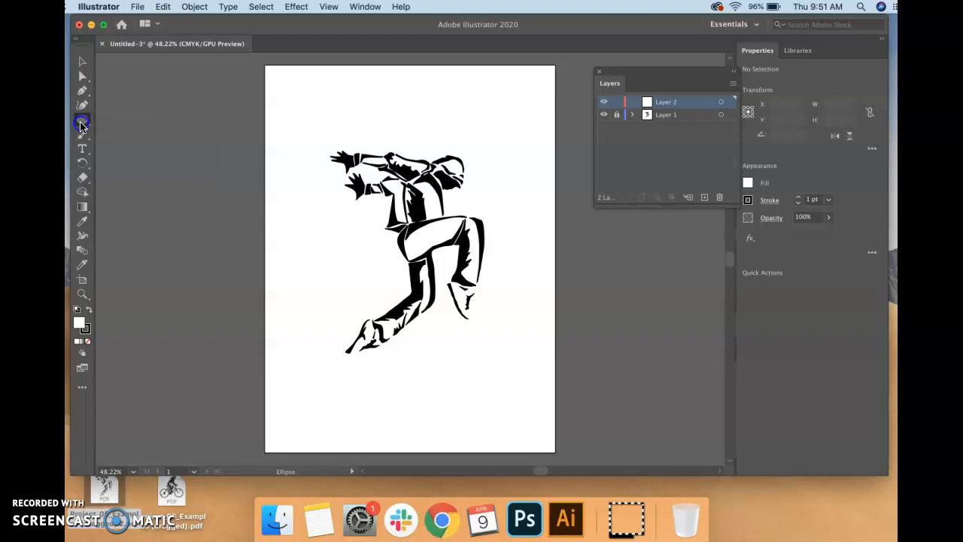
{"action": "left_click_drag", "start_coordinate": [80, 126], "coordinate": [80, 126]}
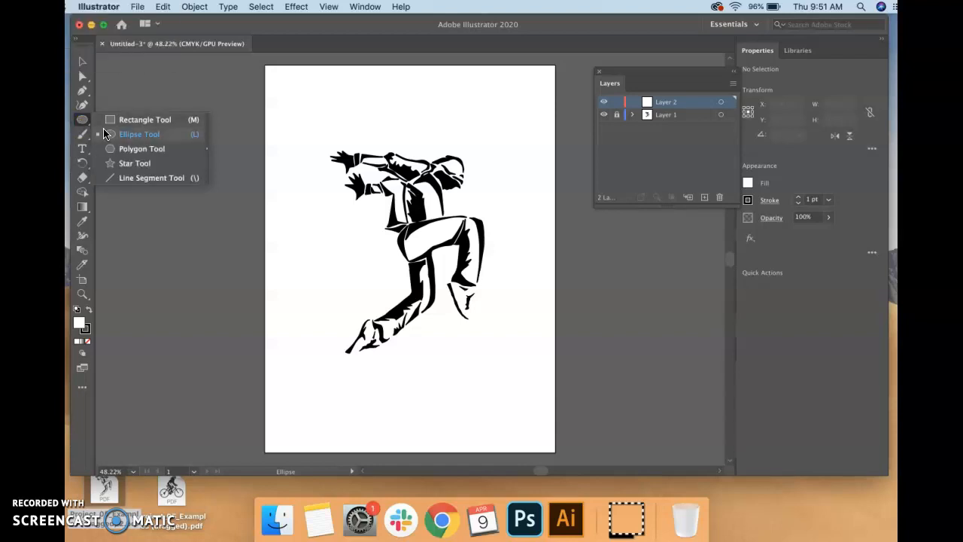
{"action": "left_click", "coordinate": [105, 134]}
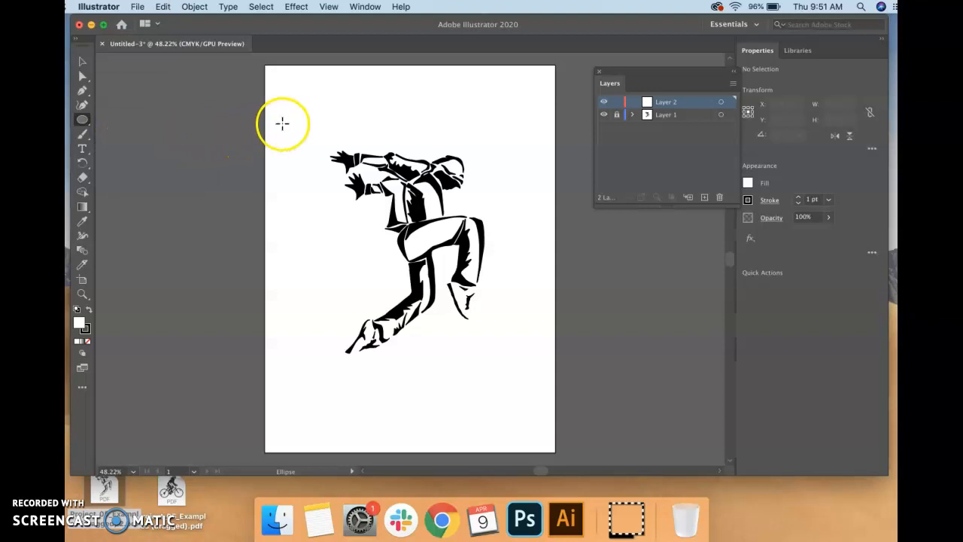
{"action": "left_click_drag", "start_coordinate": [279, 122], "coordinate": [383, 224]}
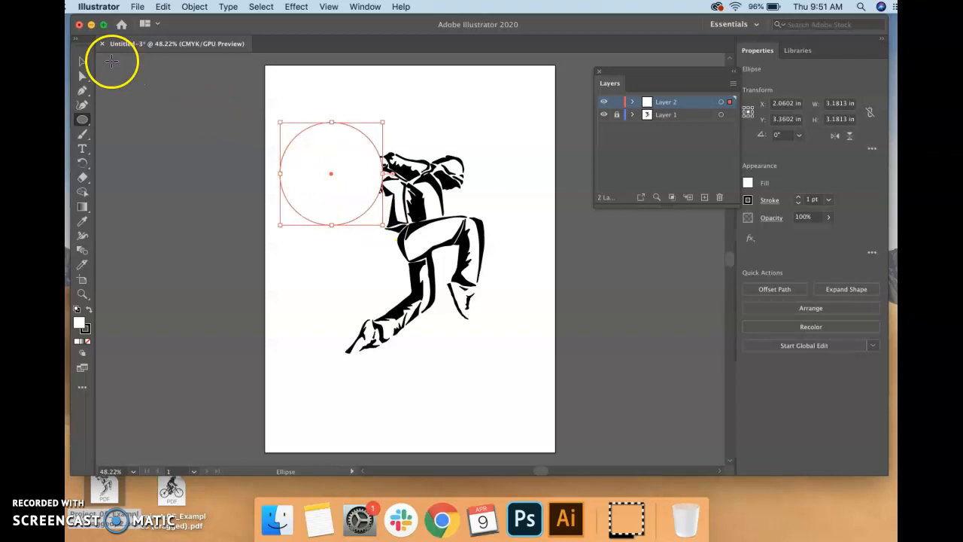
{"action": "left_click", "coordinate": [82, 59]}
{"action": "left_click_drag", "start_coordinate": [340, 197], "coordinate": [335, 192]}
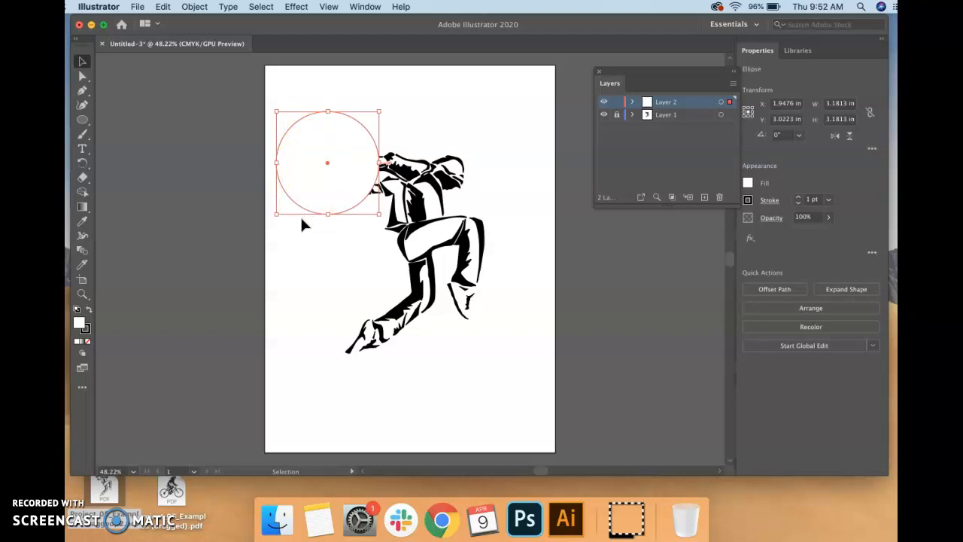
Fill the circle with a bright golden yellow using the Color Picker
{"action": "left_click", "coordinate": [81, 325]}
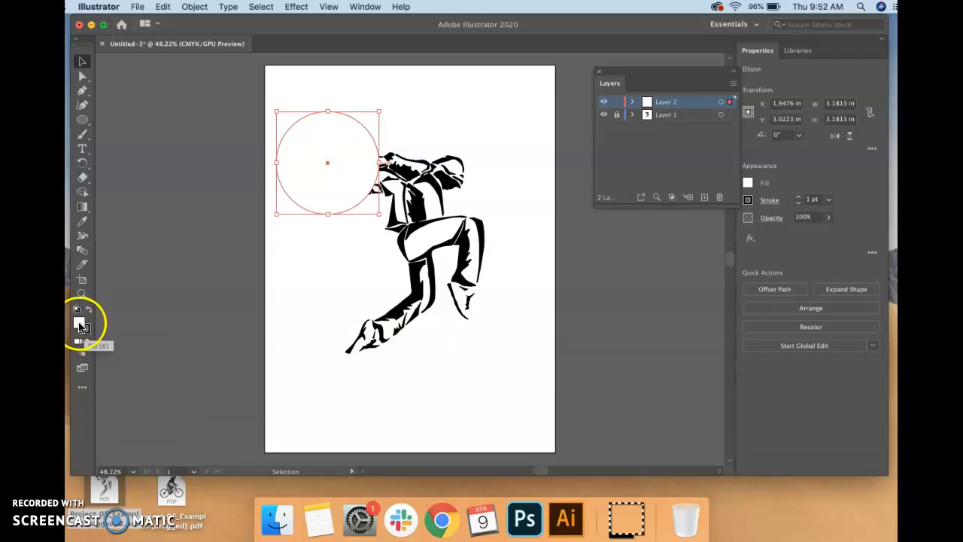
{"action": "double_click", "coordinate": [81, 325]}
{"action": "left_click", "coordinate": [465, 149]}
{"action": "left_click_drag", "start_coordinate": [465, 149], "coordinate": [594, 65]}
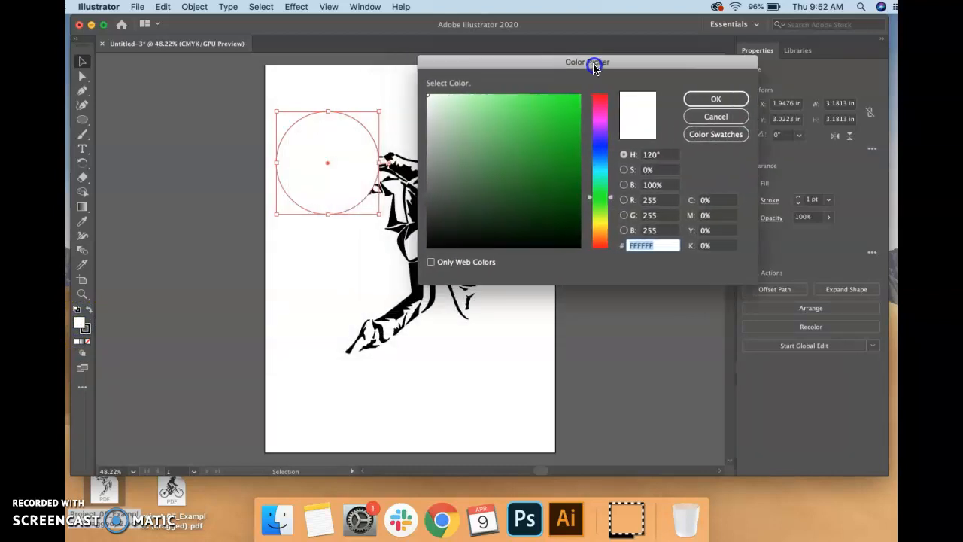
{"action": "left_click", "coordinate": [608, 224]}
{"action": "left_click", "coordinate": [566, 208]}
{"action": "left_click", "coordinate": [597, 224]}
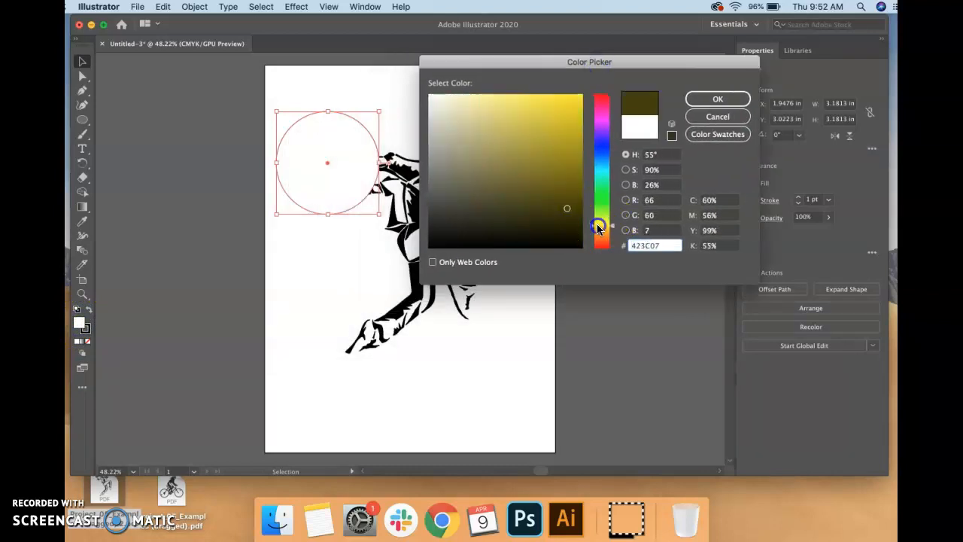
{"action": "mouse_move", "coordinate": [576, 179]}
{"action": "left_mouse_down"}
{"action": "mouse_move", "coordinate": [571, 84]}
{"action": "mouse_move", "coordinate": [575, 97]}
{"action": "mouse_move", "coordinate": [553, 103]}
{"action": "left_mouse_up"}
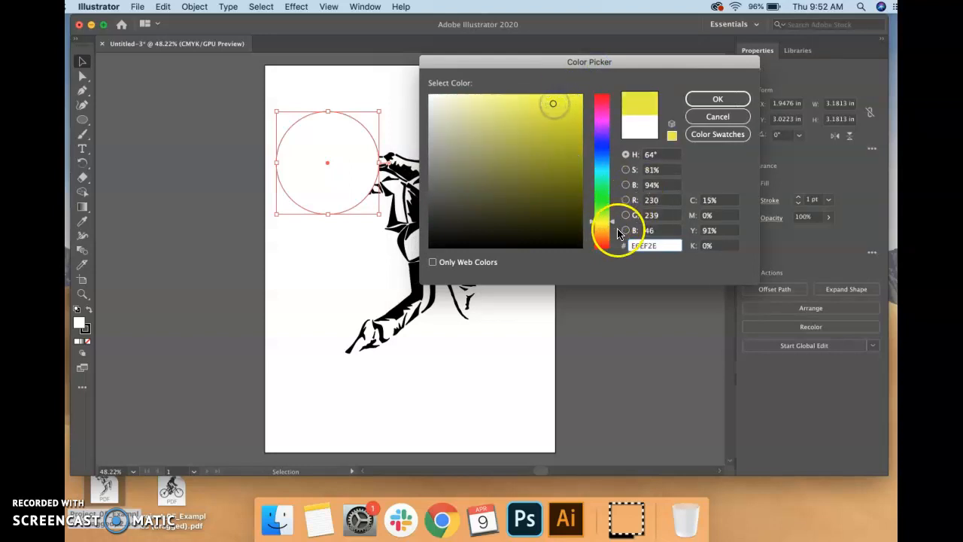
{"action": "left_click_drag", "start_coordinate": [612, 222], "coordinate": [612, 225]}
{"action": "left_click_drag", "start_coordinate": [563, 101], "coordinate": [565, 98]}
{"action": "left_click", "coordinate": [700, 100]}
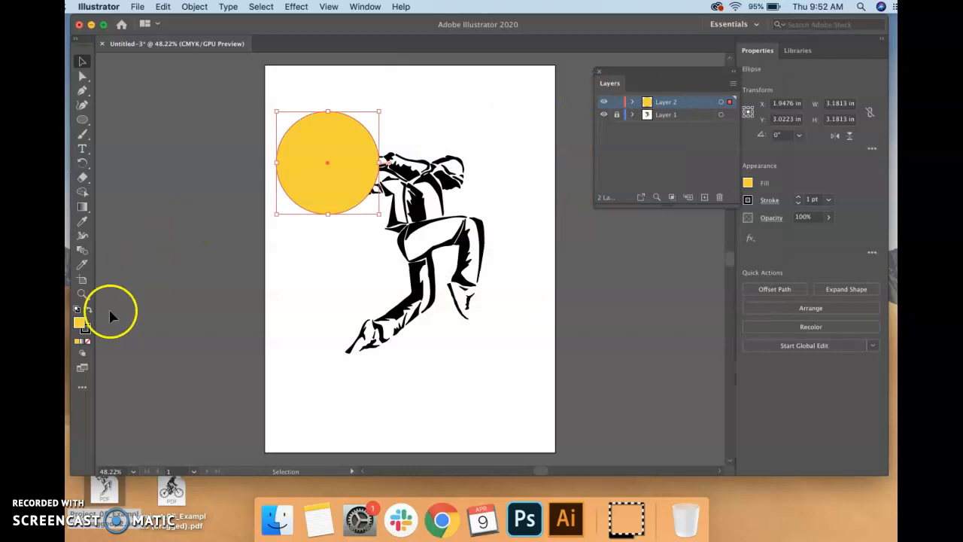
Set the circle's stroke colour to a muted dark maroon, about C 49, M 77, Y 53, K 39
{"action": "left_click", "coordinate": [86, 330]}
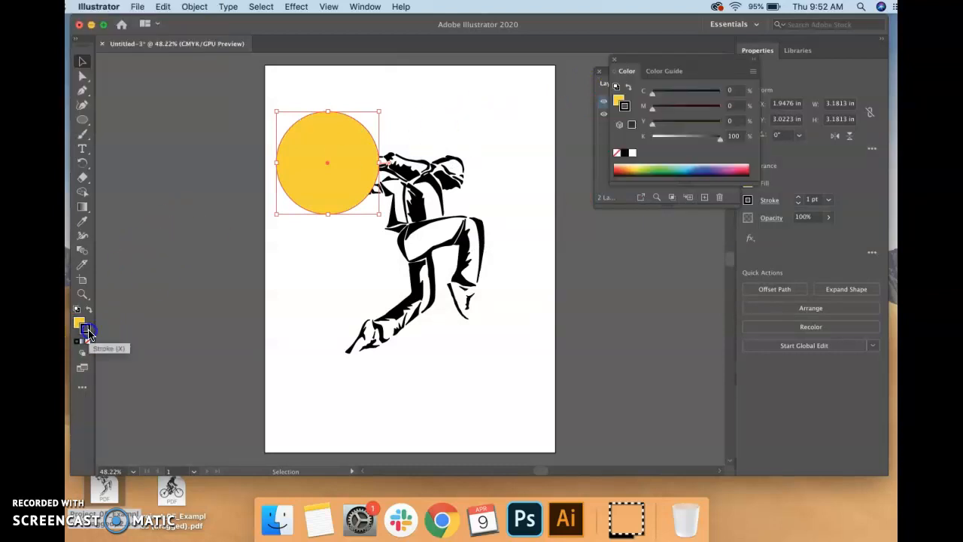
{"action": "double_click", "coordinate": [86, 330]}
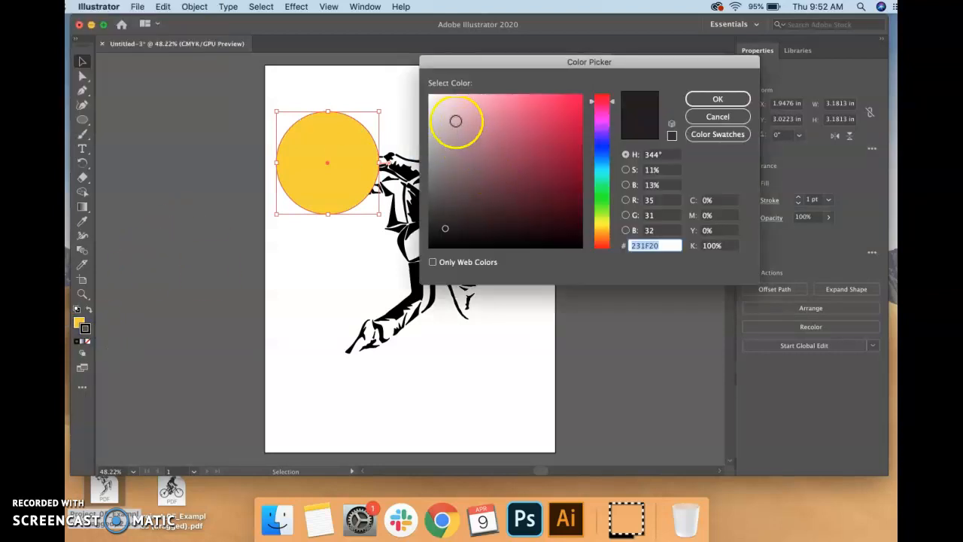
{"action": "left_click", "coordinate": [476, 174]}
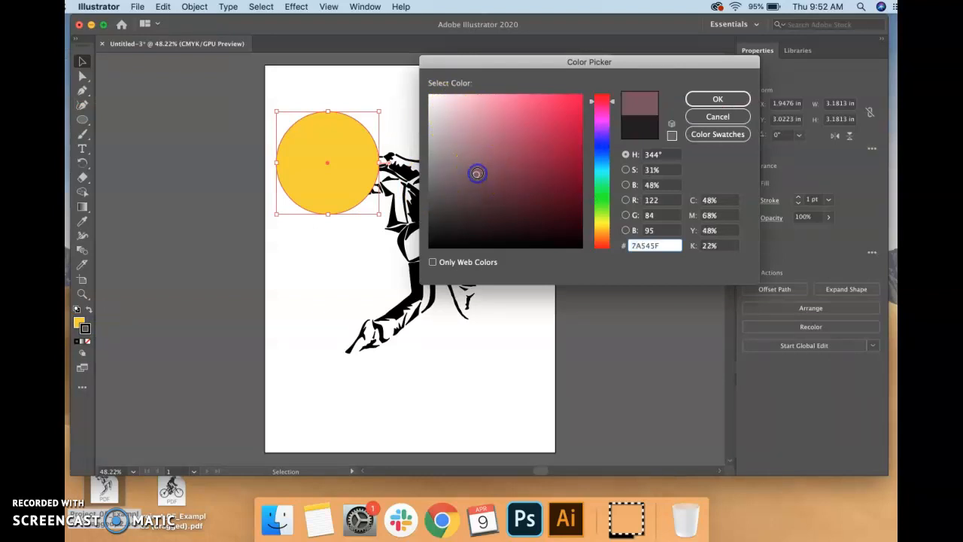
{"action": "left_click", "coordinate": [495, 186]}
{"action": "left_click", "coordinate": [696, 98]}
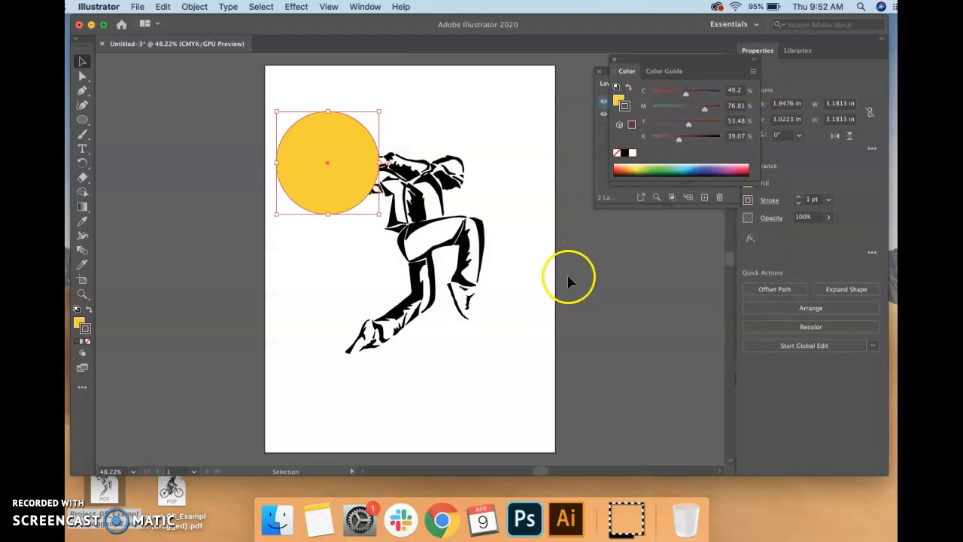
{"action": "left_click", "coordinate": [534, 276]}
{"action": "left_click", "coordinate": [347, 204]}
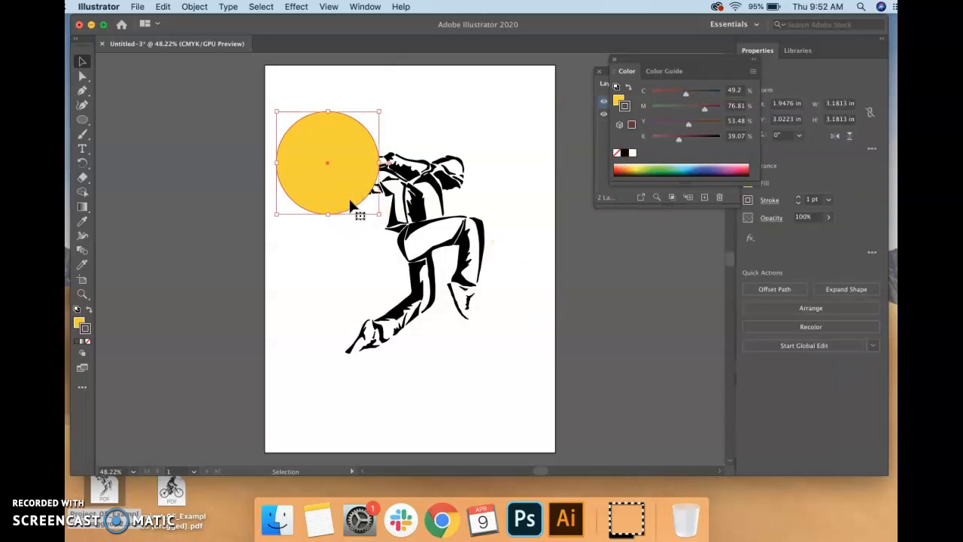
Move the floating Color panel below the Layers panel and thicken the circle's stroke to 8 pt
{"action": "left_click_drag", "start_coordinate": [623, 61], "coordinate": [608, 236]}
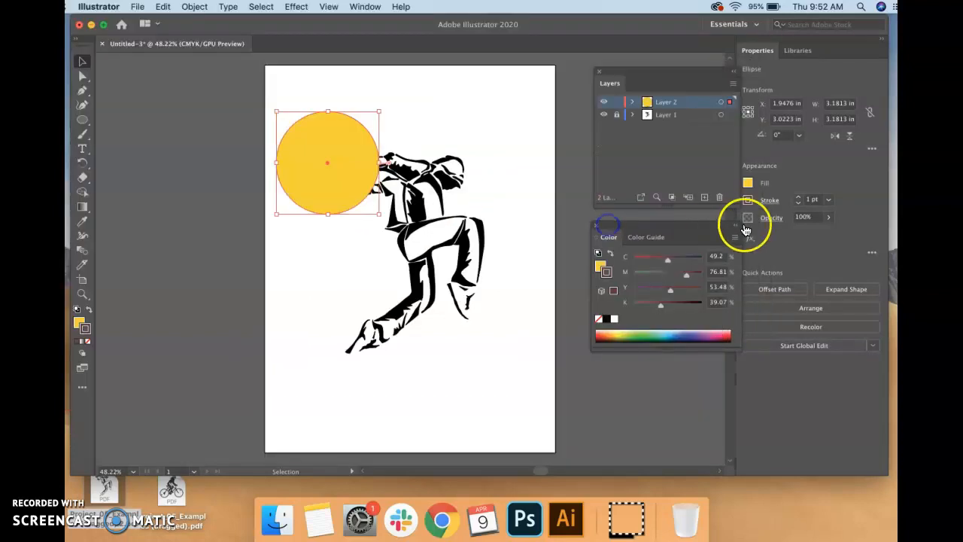
{"action": "left_click", "coordinate": [800, 198]}
{"action": "left_click", "coordinate": [800, 197]}
{"action": "left_click", "coordinate": [799, 198]}
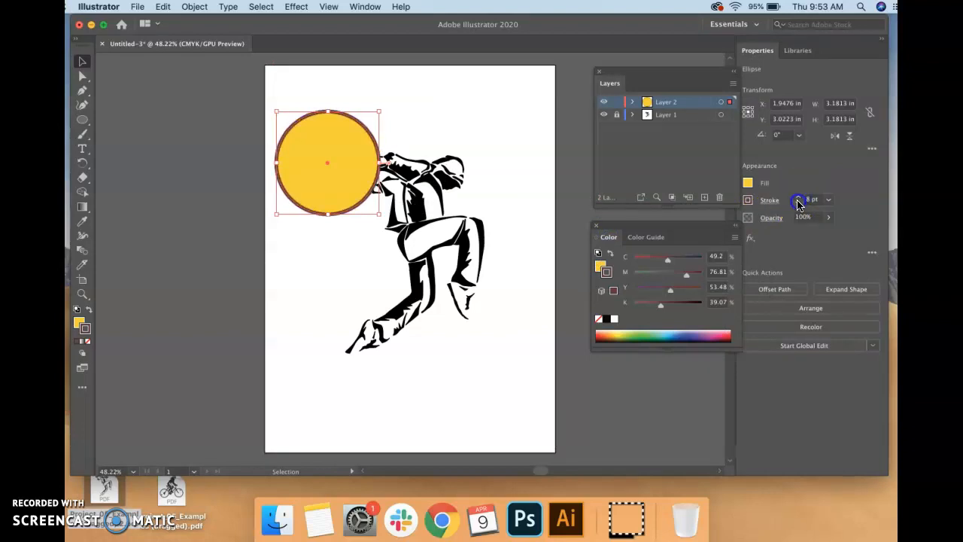
Remove the circle's outline by reducing its stroke weight to 0 pt, and deselect the circle
{"action": "left_click", "coordinate": [798, 202]}
{"action": "left_click", "coordinate": [797, 201]}
{"action": "left_click", "coordinate": [798, 201]}
{"action": "left_click", "coordinate": [798, 202]}
{"action": "left_click", "coordinate": [797, 201]}
{"action": "left_click", "coordinate": [798, 201]}
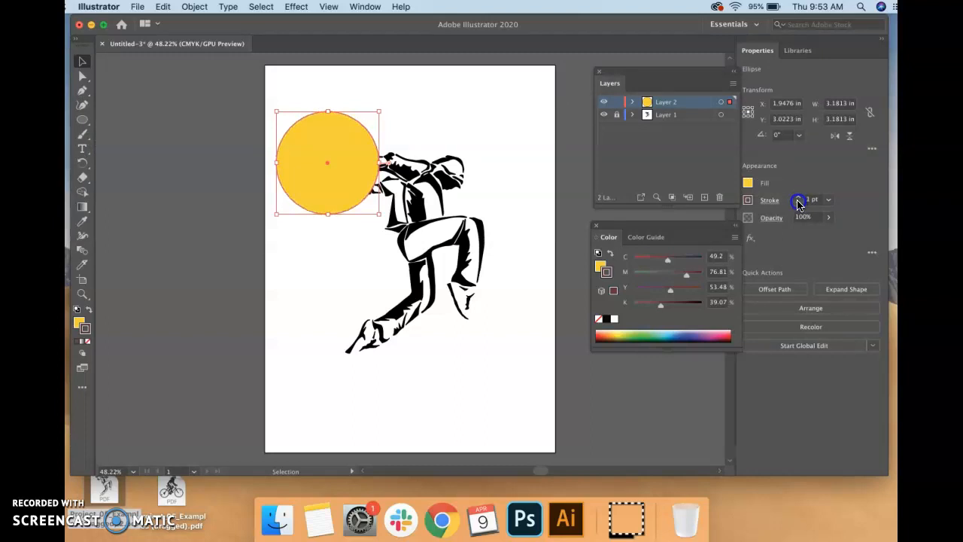
{"action": "left_click", "coordinate": [798, 201]}
{"action": "left_click", "coordinate": [798, 202]}
{"action": "left_click_drag", "start_coordinate": [818, 198], "coordinate": [794, 198]}
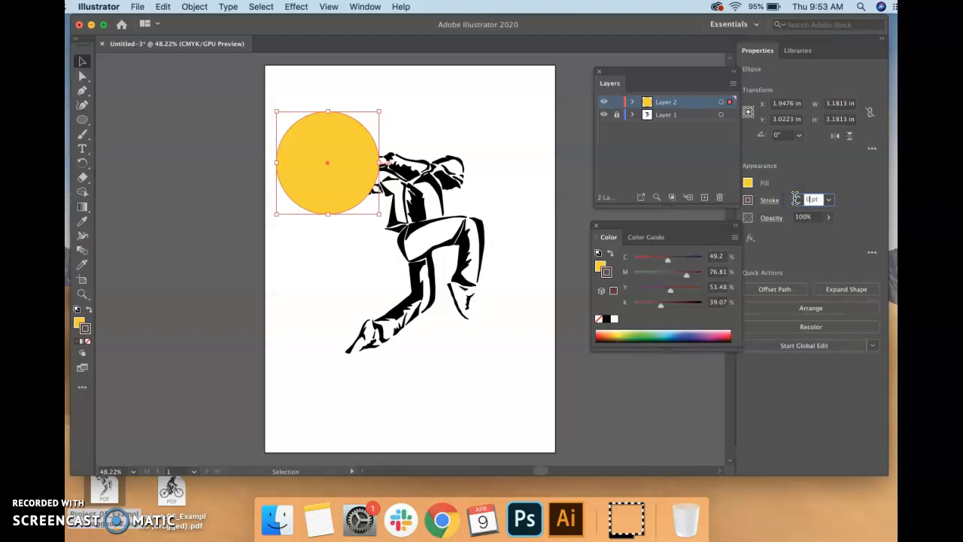
{"action": "left_click", "coordinate": [537, 146]}
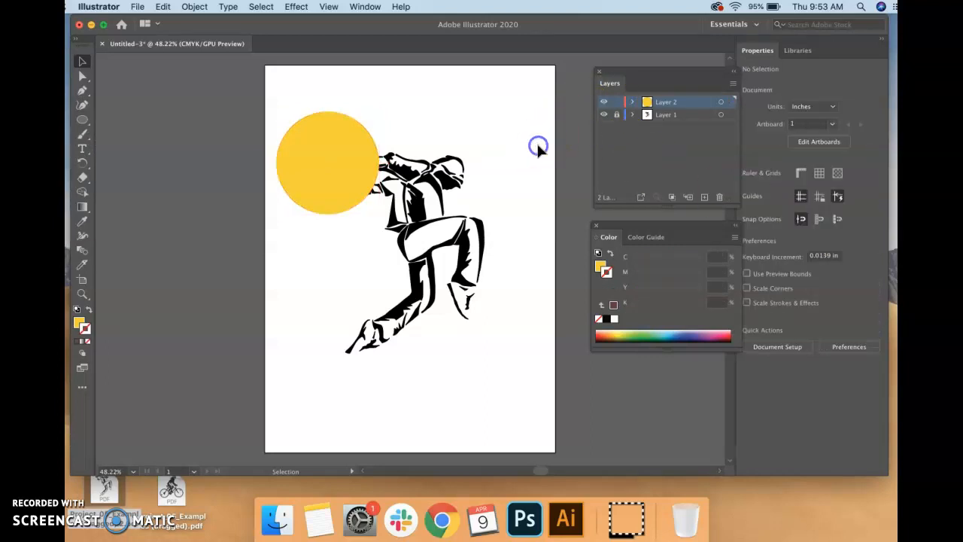
Nudge the yellow circle slightly upward and reorder Layer 2 beneath Layer 1 to place the circle behind the figure
{"action": "left_click", "coordinate": [338, 156]}
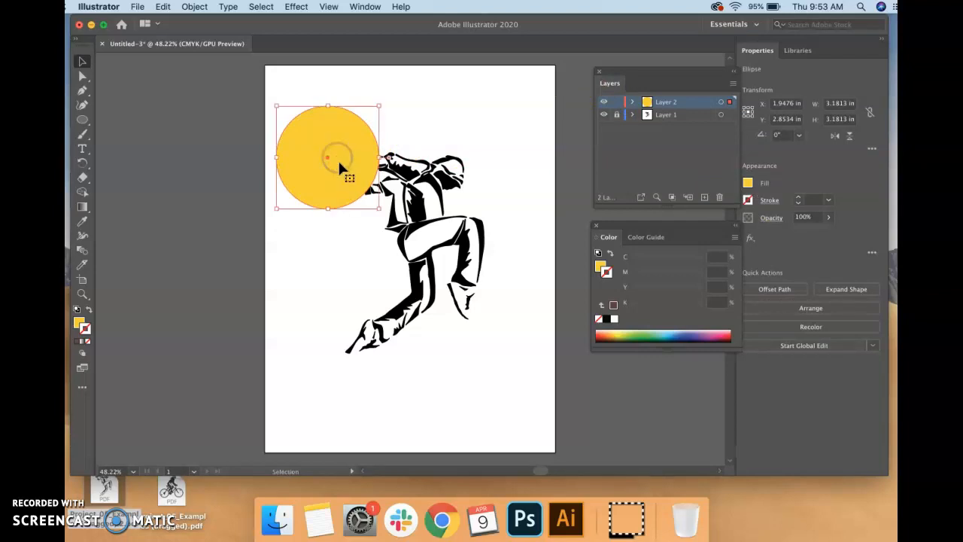
{"action": "left_click", "coordinate": [491, 156]}
{"action": "left_click", "coordinate": [558, 144]}
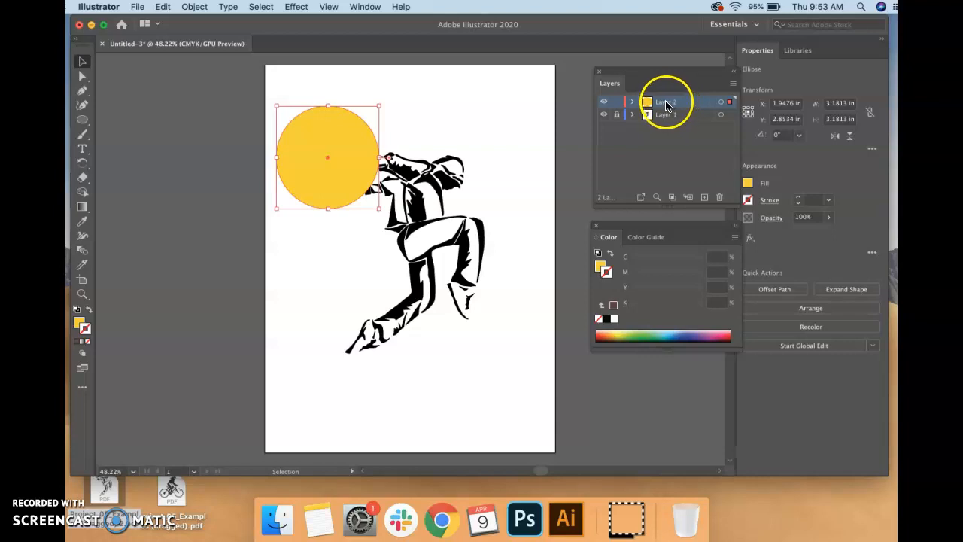
{"action": "left_click_drag", "start_coordinate": [665, 105], "coordinate": [664, 119]}
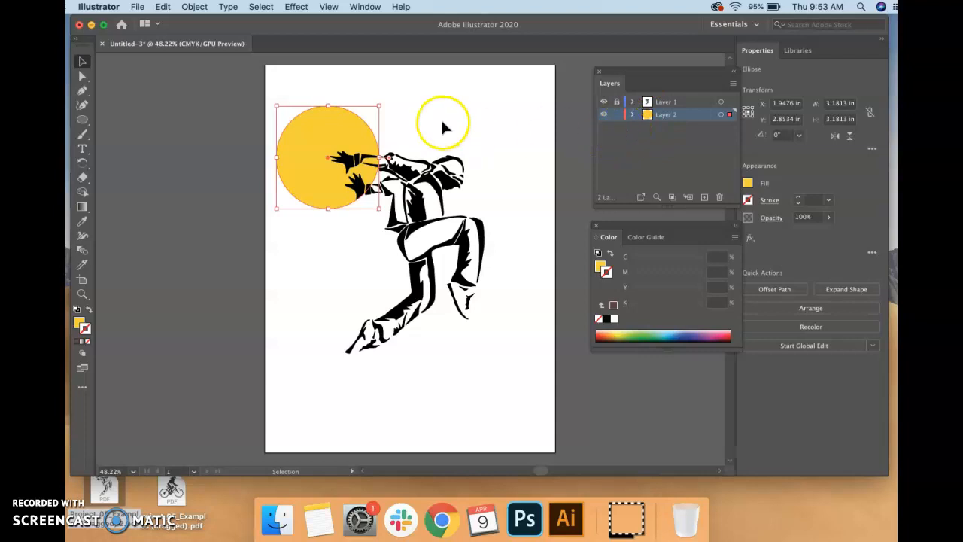
Enlarge the yellow circle proportionally to about 4.36 in across and position it behind the figure's arms and upper torso
{"action": "left_click", "coordinate": [321, 132]}
{"action": "left_click_drag", "start_coordinate": [322, 131], "coordinate": [322, 141]}
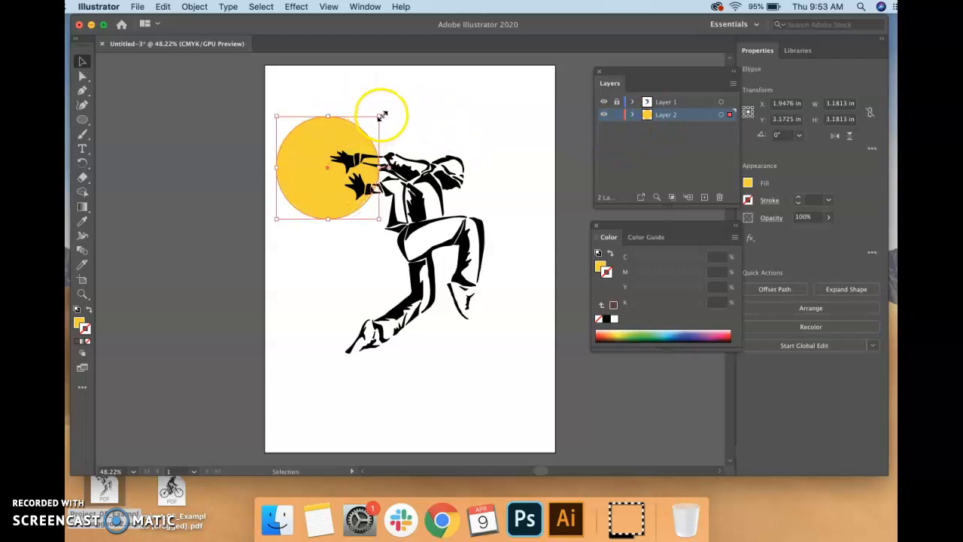
{"action": "left_click_drag", "start_coordinate": [380, 116], "coordinate": [413, 99]}
{"action": "left_click", "coordinate": [368, 131]}
{"action": "left_click", "coordinate": [393, 100]}
{"action": "left_click", "coordinate": [367, 138]}
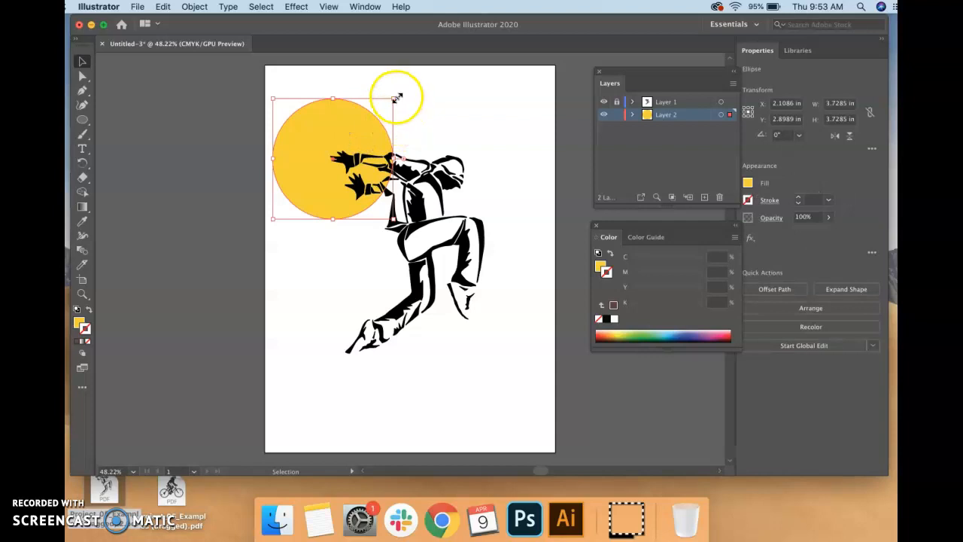
{"action": "left_click_drag", "start_coordinate": [396, 97], "coordinate": [414, 78]}
{"action": "mouse_move", "coordinate": [379, 124]}
{"action": "left_mouse_down"}
{"action": "mouse_move", "coordinate": [370, 135]}
{"action": "mouse_move", "coordinate": [369, 126]}
{"action": "mouse_move", "coordinate": [392, 125]}
{"action": "left_mouse_up"}
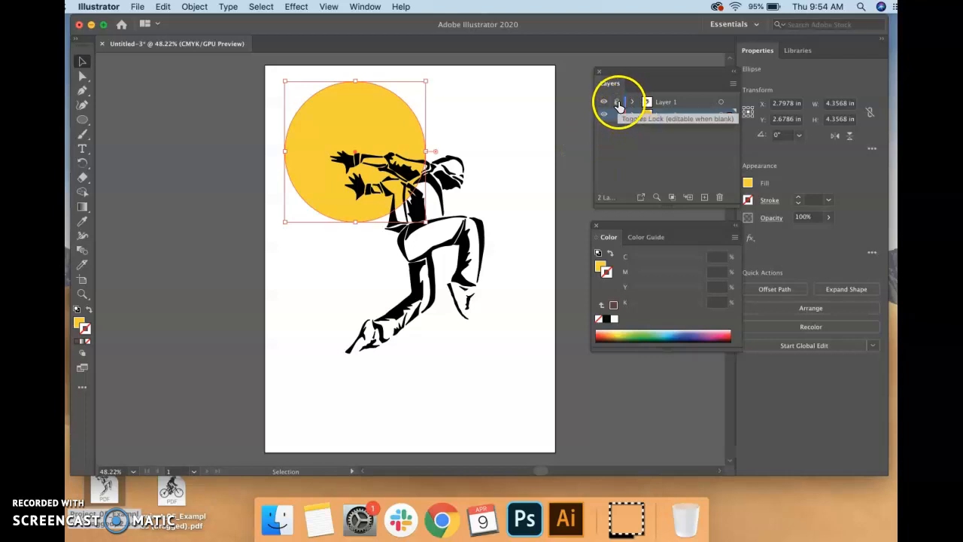
Unlock Layer 1, shift the figure to the right, and move the figure and the yellow circle lower on the artboard
{"action": "mouse_move", "coordinate": [486, 237]}
{"action": "left_mouse_down"}
{"action": "mouse_move", "coordinate": [501, 233]}
{"action": "mouse_move", "coordinate": [486, 228]}
{"action": "mouse_move", "coordinate": [512, 249]}
{"action": "mouse_move", "coordinate": [492, 228]}
{"action": "left_mouse_up"}
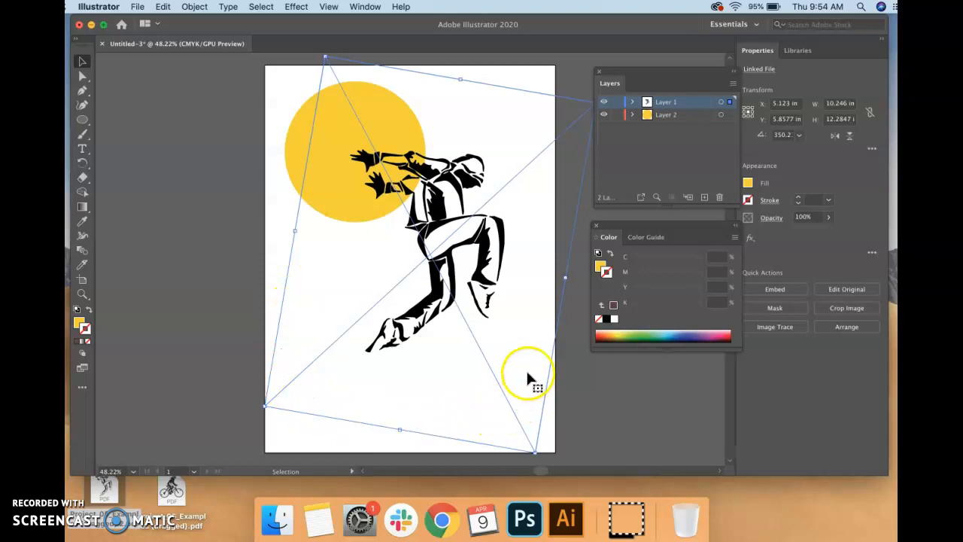
{"action": "left_click_drag", "start_coordinate": [511, 260], "coordinate": [502, 269]}
{"action": "mouse_move", "coordinate": [300, 154]}
{"action": "left_mouse_down"}
{"action": "mouse_move", "coordinate": [302, 178]}
{"action": "mouse_move", "coordinate": [317, 154]}
{"action": "mouse_move", "coordinate": [293, 159]}
{"action": "left_mouse_up"}
{"action": "left_click", "coordinate": [181, 194]}
{"action": "left_click", "coordinate": [227, 218]}
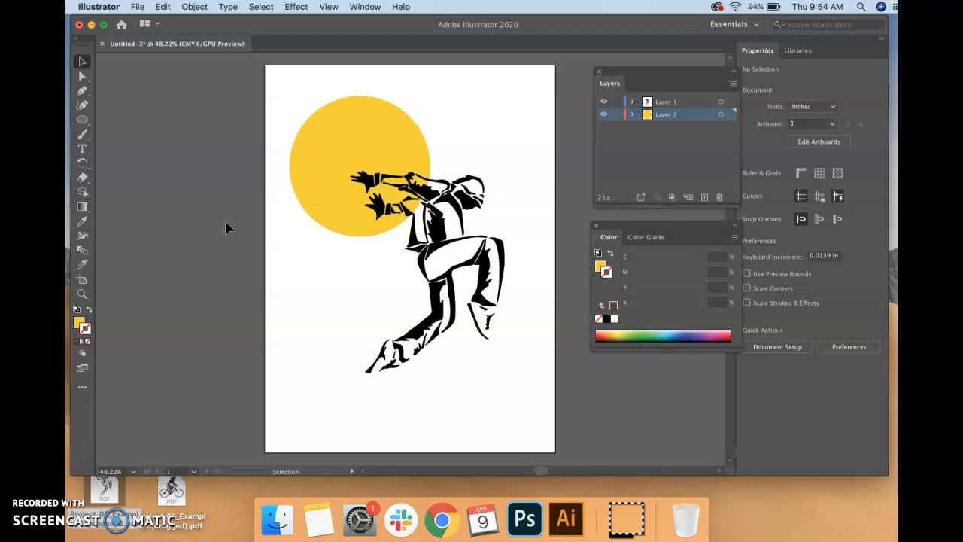
Hide Layer 2 containing the yellow circle and add a new layer directly above it
{"action": "left_click", "coordinate": [604, 115]}
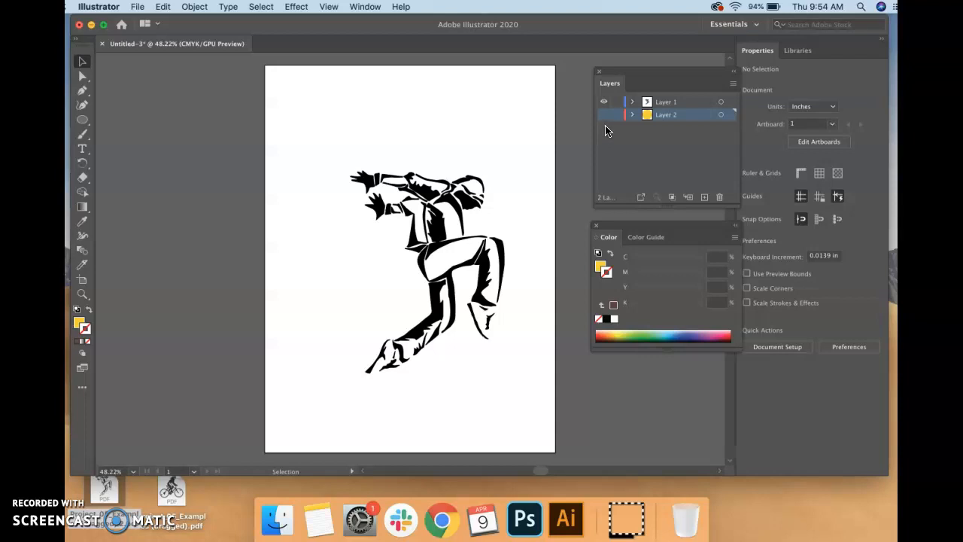
{"action": "left_click", "coordinate": [604, 116]}
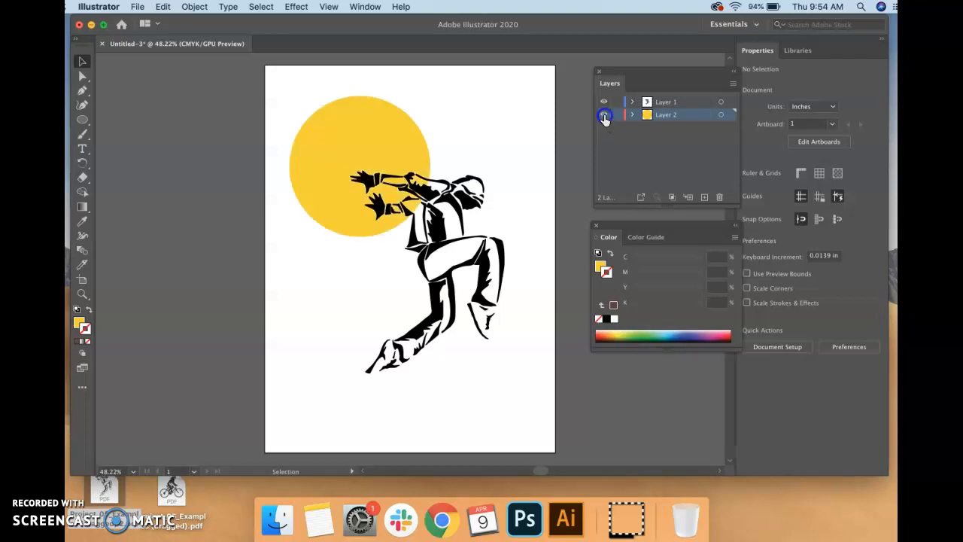
{"action": "left_click", "coordinate": [604, 115]}
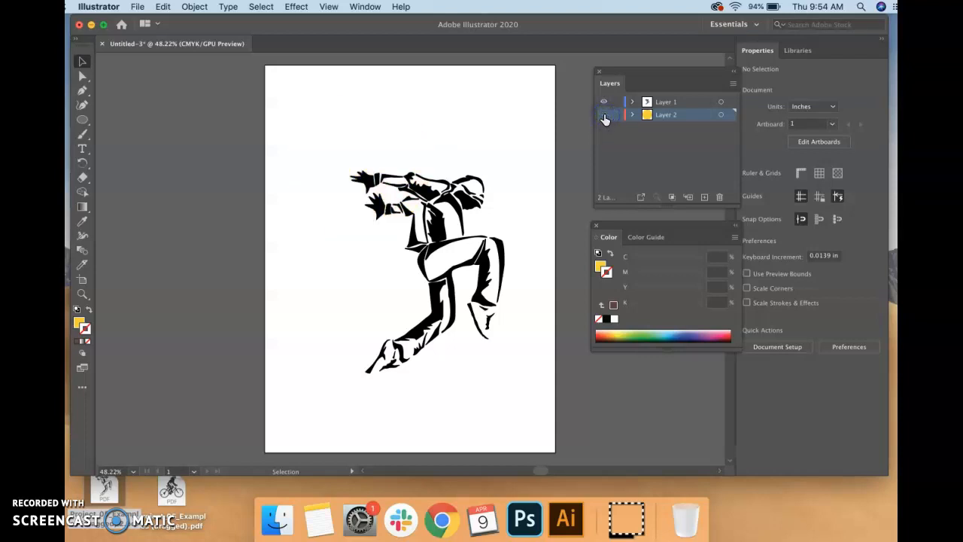
{"action": "left_click", "coordinate": [705, 197]}
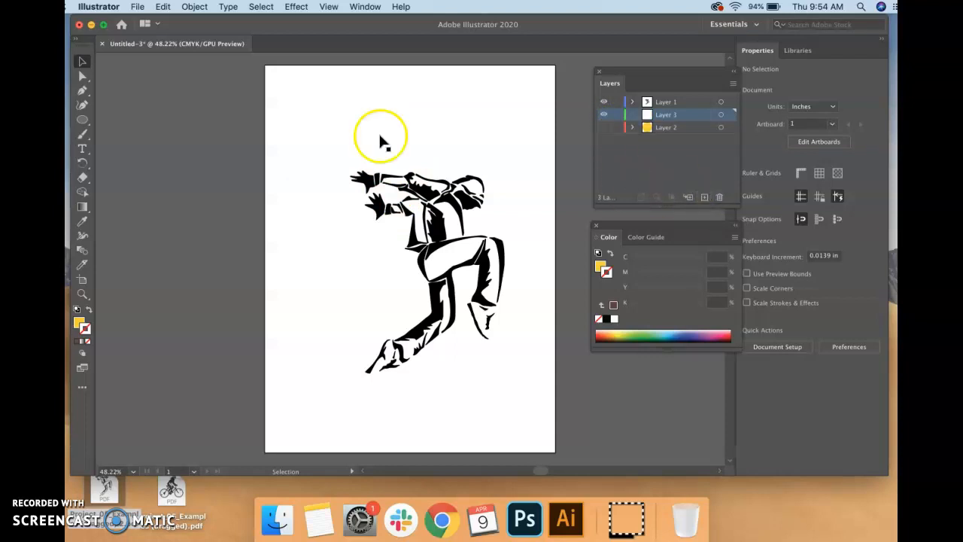
Draw a yellow rectangle about 5.05 by 8.88 in on Layer 3, behind the figure and over the artboard's left half
{"action": "left_click", "coordinate": [83, 121]}
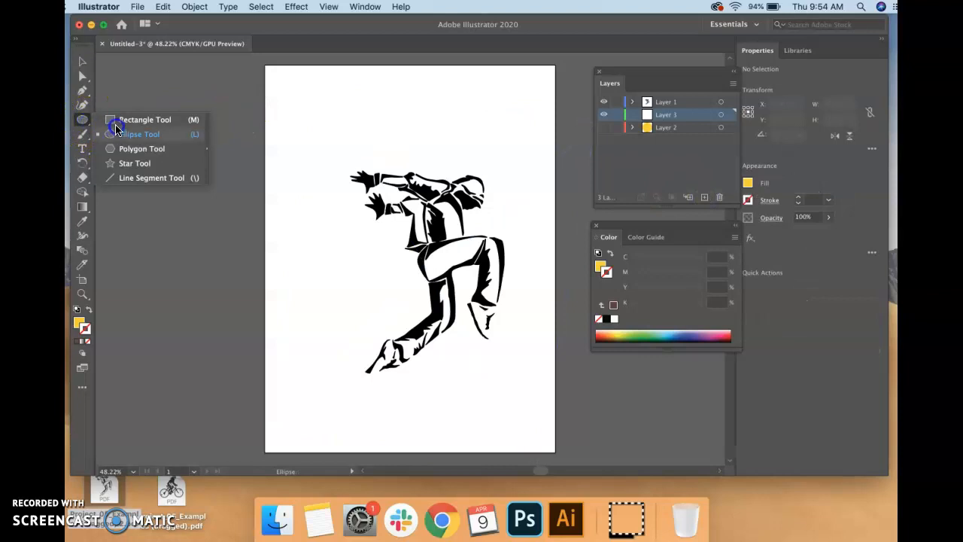
{"action": "left_click", "coordinate": [115, 120]}
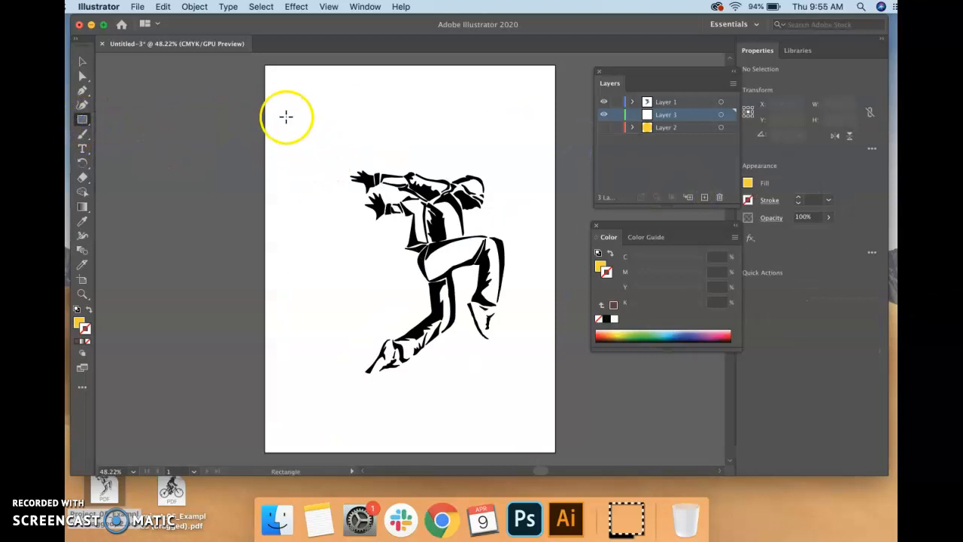
{"action": "left_click_drag", "start_coordinate": [284, 103], "coordinate": [447, 388]}
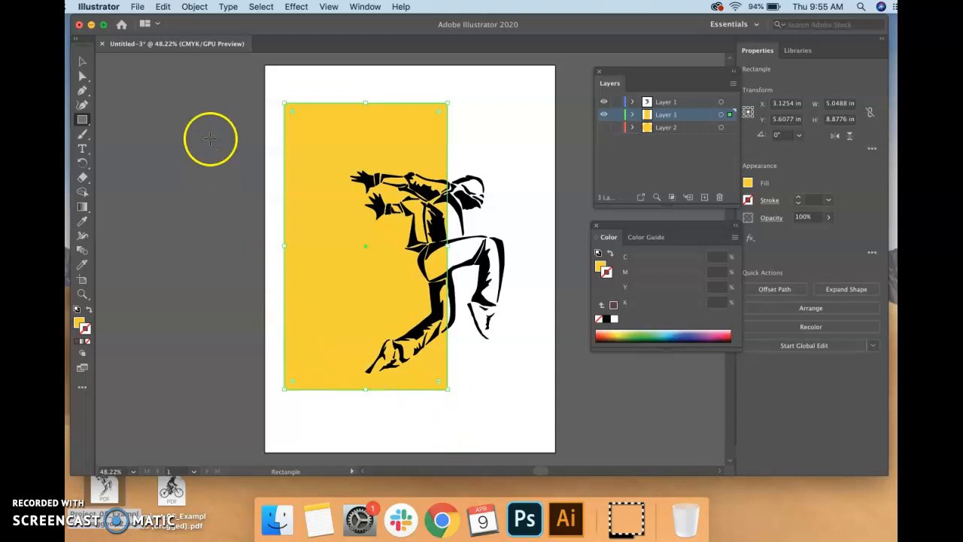
Erase a curving line through the yellow rectangle, following the figure's arms, back and rear leg down to the rectangle's lower edge
{"action": "left_click", "coordinate": [83, 179]}
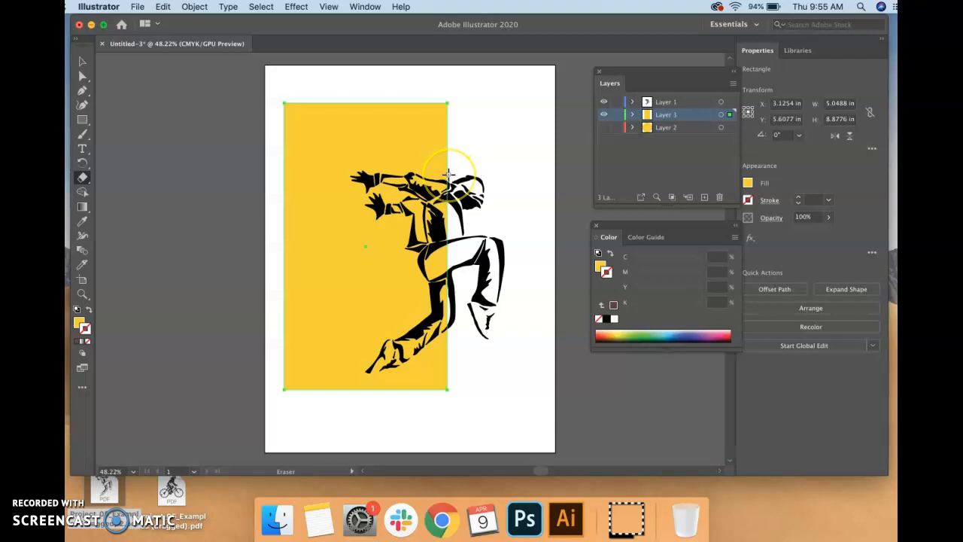
{"action": "scroll", "coordinate": [447, 175], "scroll_direction": "up", "scroll_amount": 1}
{"action": "mouse_move", "coordinate": [446, 174]}
{"action": "left_mouse_down"}
{"action": "mouse_move", "coordinate": [343, 170]}
{"action": "mouse_move", "coordinate": [358, 220]}
{"action": "mouse_move", "coordinate": [392, 233]}
{"action": "mouse_move", "coordinate": [409, 289]}
{"action": "mouse_move", "coordinate": [399, 320]}
{"action": "mouse_move", "coordinate": [363, 352]}
{"action": "mouse_move", "coordinate": [351, 406]}
{"action": "left_mouse_up"}
{"action": "left_click", "coordinate": [515, 462]}
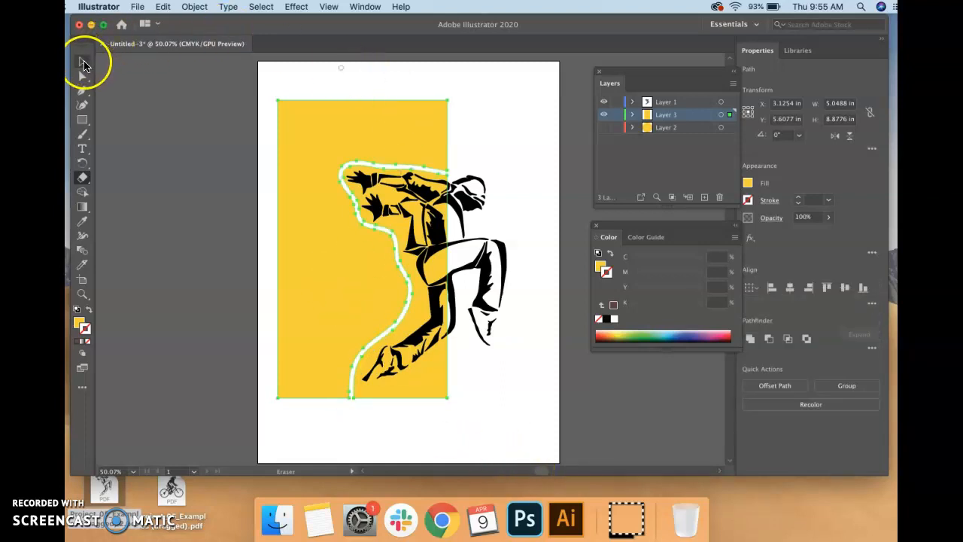
Isolate the left piece of the cut yellow rectangle and shift it slightly left and up, then leave isolation
{"action": "left_click", "coordinate": [82, 66]}
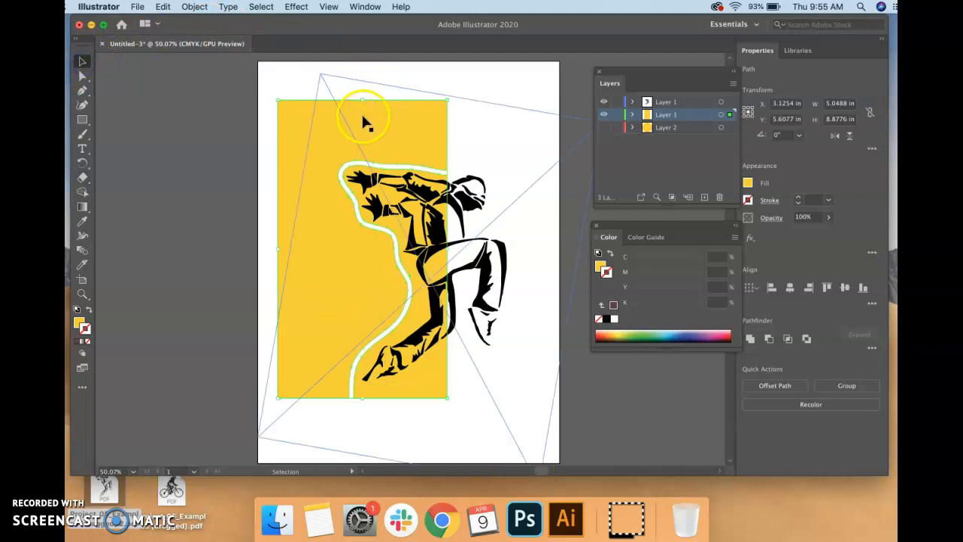
{"action": "left_click_drag", "start_coordinate": [286, 128], "coordinate": [277, 129]}
{"action": "left_click", "coordinate": [293, 126]}
{"action": "double_click", "coordinate": [286, 134]}
{"action": "left_click_drag", "start_coordinate": [292, 136], "coordinate": [290, 126]}
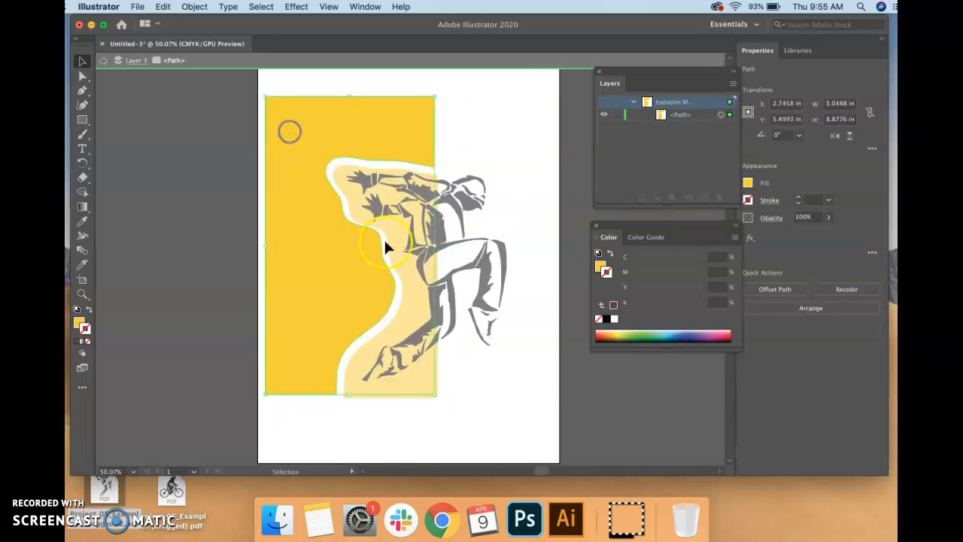
{"action": "left_click", "coordinate": [441, 383]}
{"action": "double_click", "coordinate": [420, 378]}
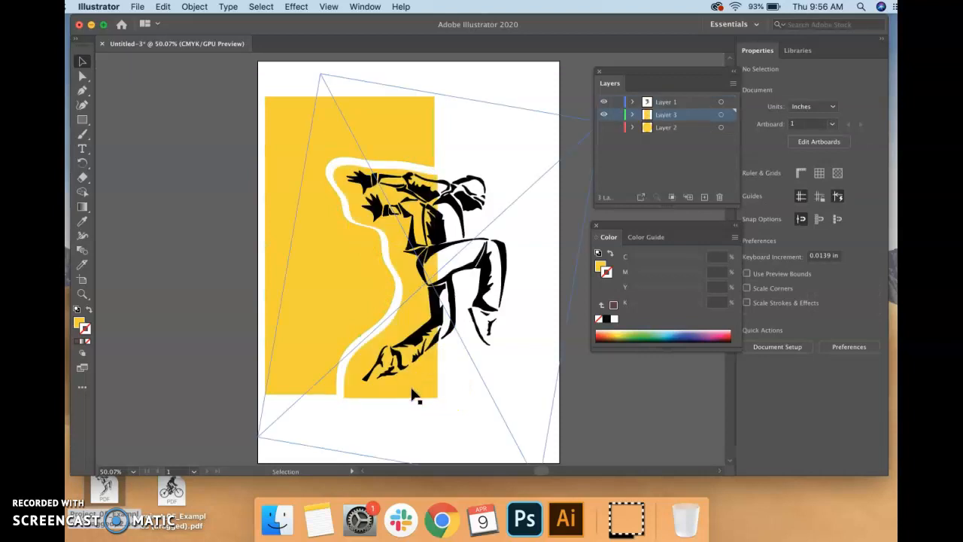
Lock Layer 1 with the figure and reposition the right piece of the cut rectangle to leave an even gap beside the left piece
{"action": "left_click", "coordinate": [411, 392]}
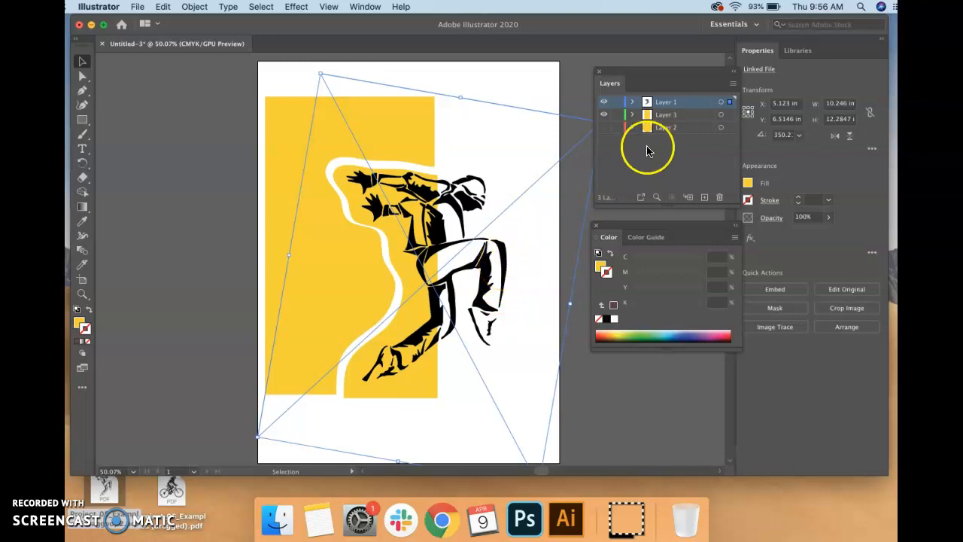
{"action": "left_click", "coordinate": [618, 102]}
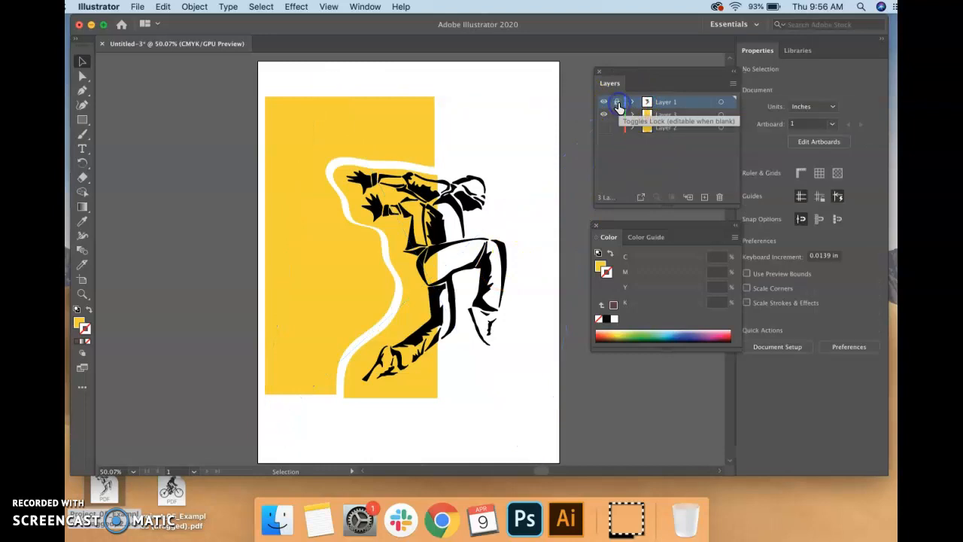
{"action": "double_click", "coordinate": [425, 393]}
{"action": "left_click_drag", "start_coordinate": [426, 393], "coordinate": [431, 385]}
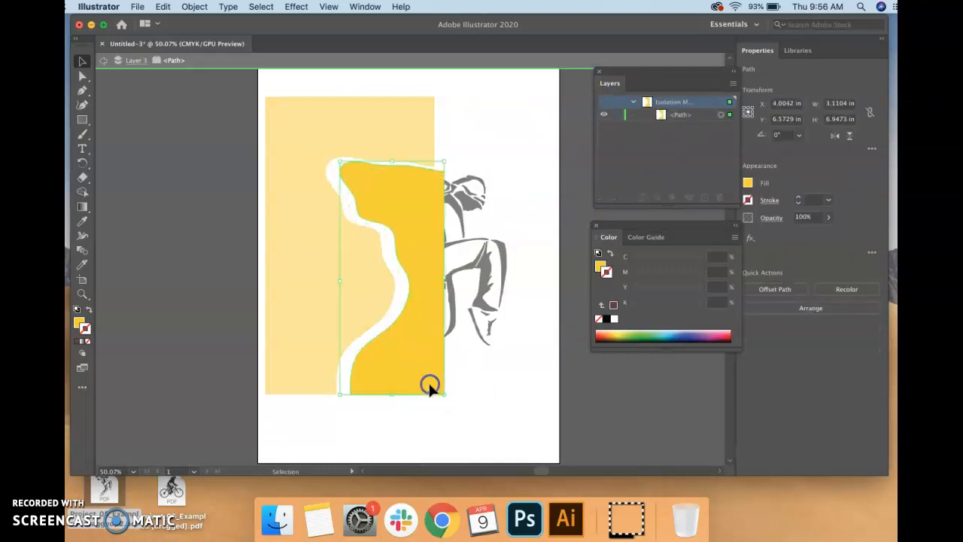
{"action": "left_click_drag", "start_coordinate": [433, 366], "coordinate": [427, 370]}
{"action": "key", "text": "Up"}
{"action": "key", "text": "Up"}
{"action": "key", "text": "Up"}
{"action": "key", "text": "Up"}
{"action": "key", "text": "Up"}
{"action": "key", "text": "Up"}
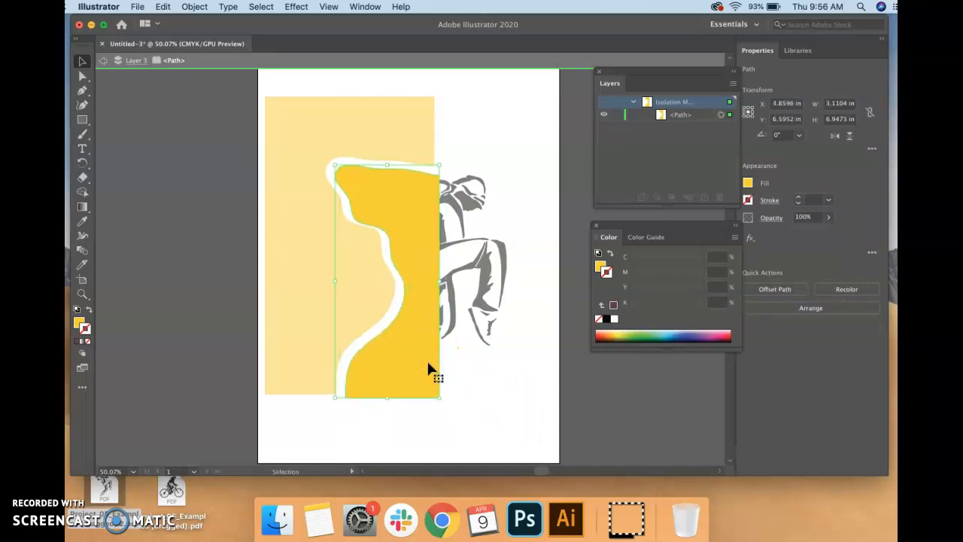
{"action": "left_click", "coordinate": [541, 434]}
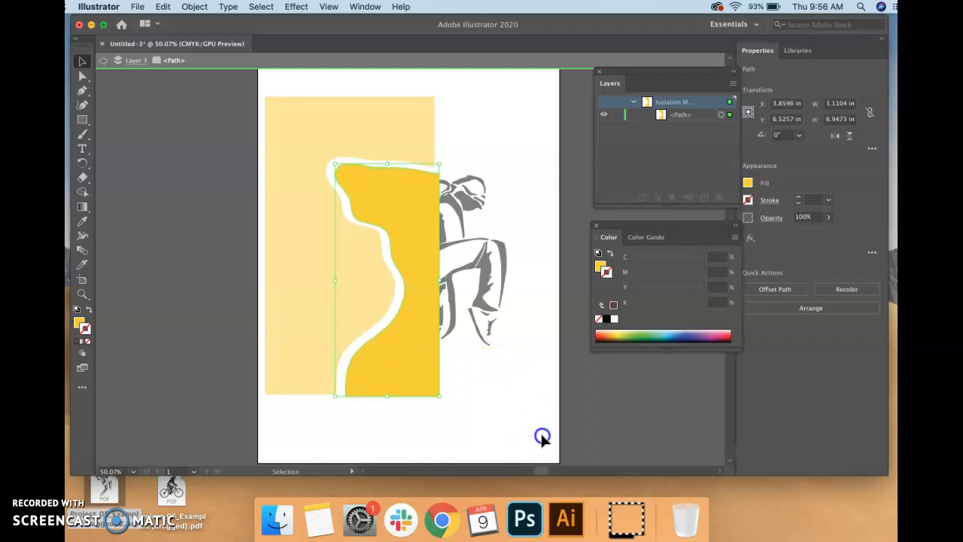
{"action": "left_click", "coordinate": [529, 354]}
{"action": "double_click", "coordinate": [529, 355]}
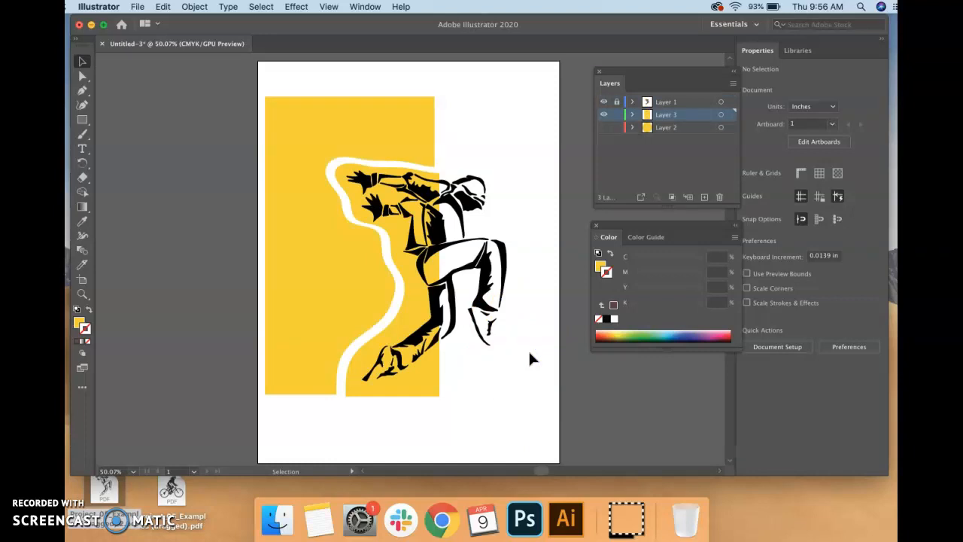
Hide Layer 3 containing the cut rectangle and add a new layer above it for a shape drawn with the Star tool
{"action": "left_click", "coordinate": [604, 115]}
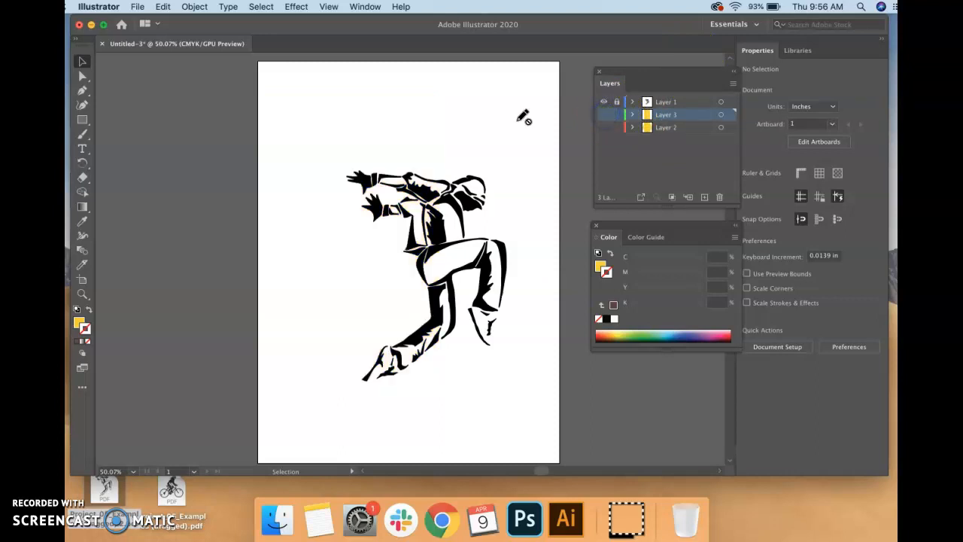
{"action": "left_click", "coordinate": [83, 119]}
{"action": "left_click_drag", "start_coordinate": [88, 123], "coordinate": [107, 160]}
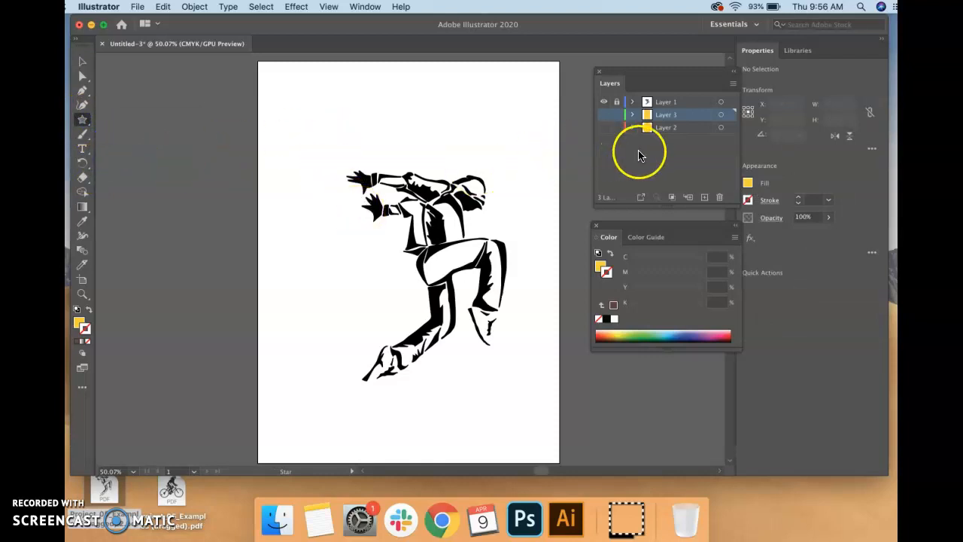
{"action": "left_click", "coordinate": [704, 198]}
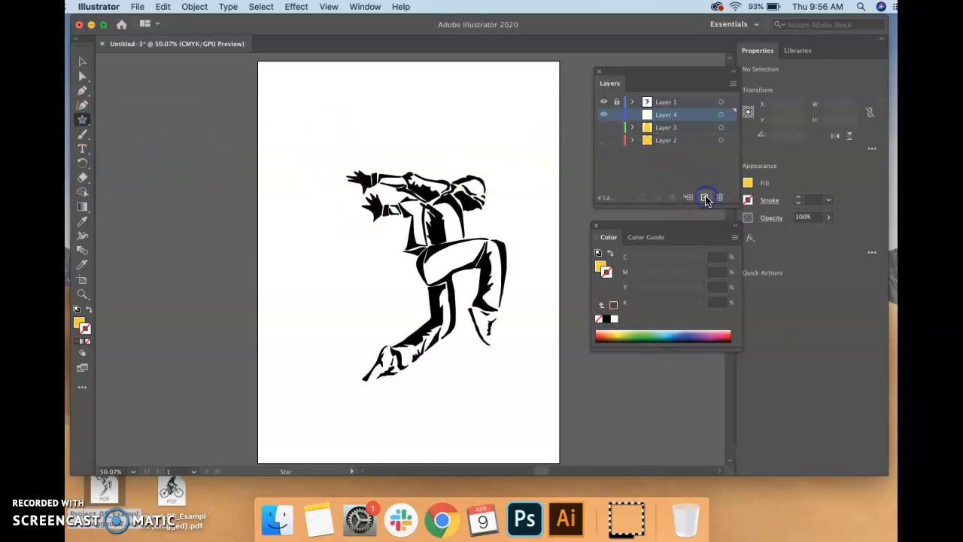
Draw a yellow star near the figure's hands, adjusting its point count to form a triangle about 4.17 by 3.69 in
{"action": "left_click_drag", "start_coordinate": [318, 131], "coordinate": [387, 167]}
{"action": "key", "text": "Up"}
{"action": "key", "text": "Up"}
{"action": "key", "text": "Up"}
{"action": "key", "text": "Up"}
{"action": "key", "text": "Down"}
{"action": "key", "text": "Down"}
{"action": "key", "text": "Down"}
{"action": "key", "text": "Down"}
{"action": "key", "text": "Up"}
{"action": "key", "text": "Up"}
{"action": "key", "text": "Down"}
{"action": "key", "text": "Down"}
Move the yellow triangle behind the figure's torso, with its apex at shoulder height
{"action": "left_click", "coordinate": [83, 61]}
{"action": "left_click_drag", "start_coordinate": [308, 136], "coordinate": [395, 229]}
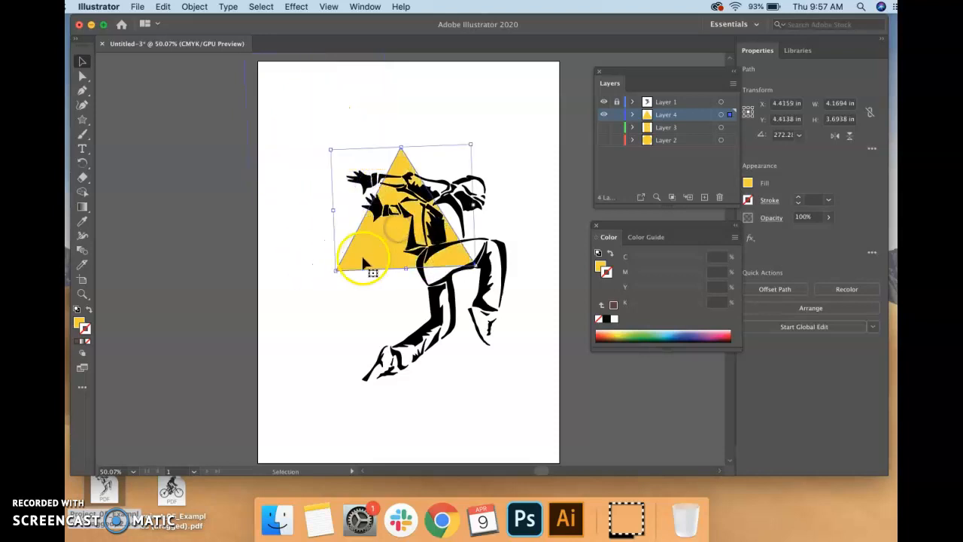
{"action": "left_click_drag", "start_coordinate": [399, 268], "coordinate": [397, 295]}
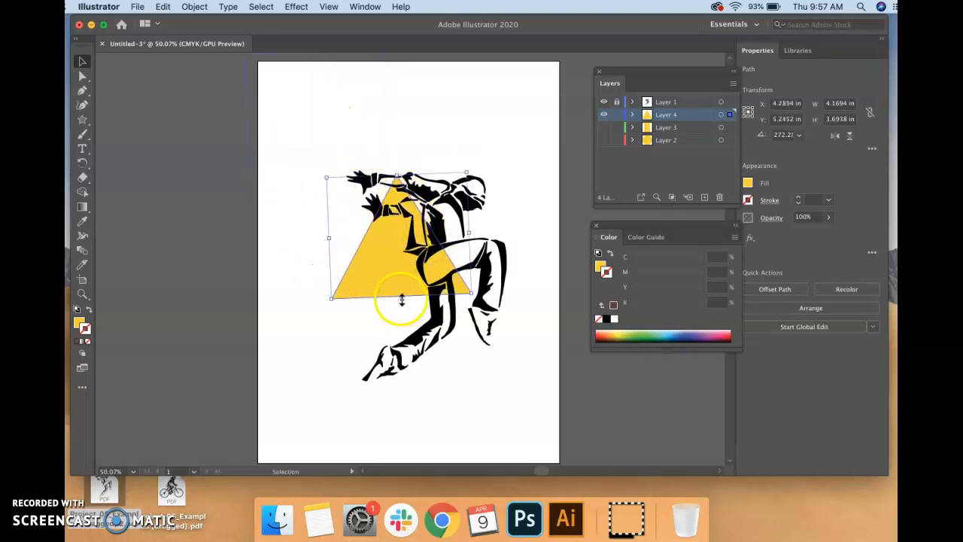
Rotate the triangle upside down, move it behind the figure's legs and tilt it to about 113°
{"action": "left_click_drag", "start_coordinate": [475, 295], "coordinate": [327, 176]}
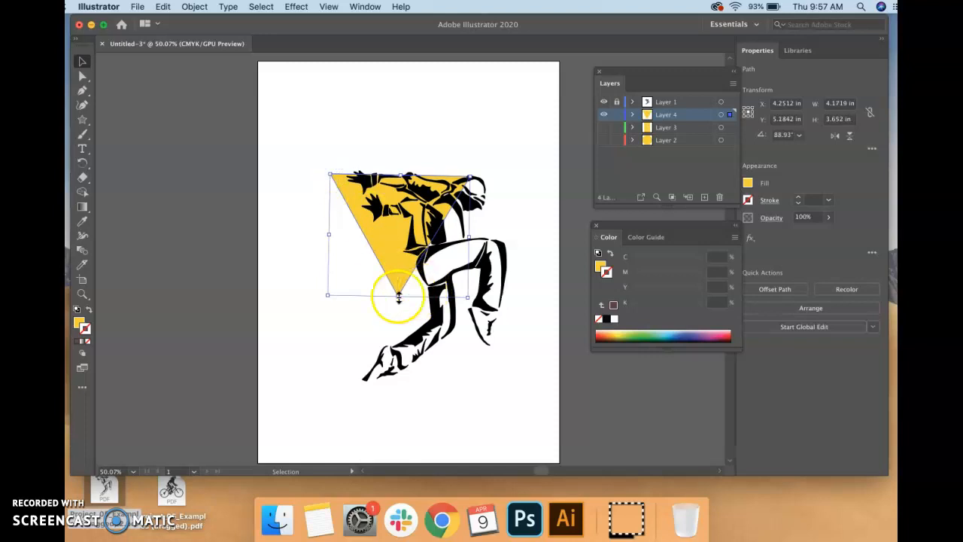
{"action": "left_click_drag", "start_coordinate": [394, 272], "coordinate": [433, 343]}
{"action": "left_click_drag", "start_coordinate": [512, 369], "coordinate": [453, 368]}
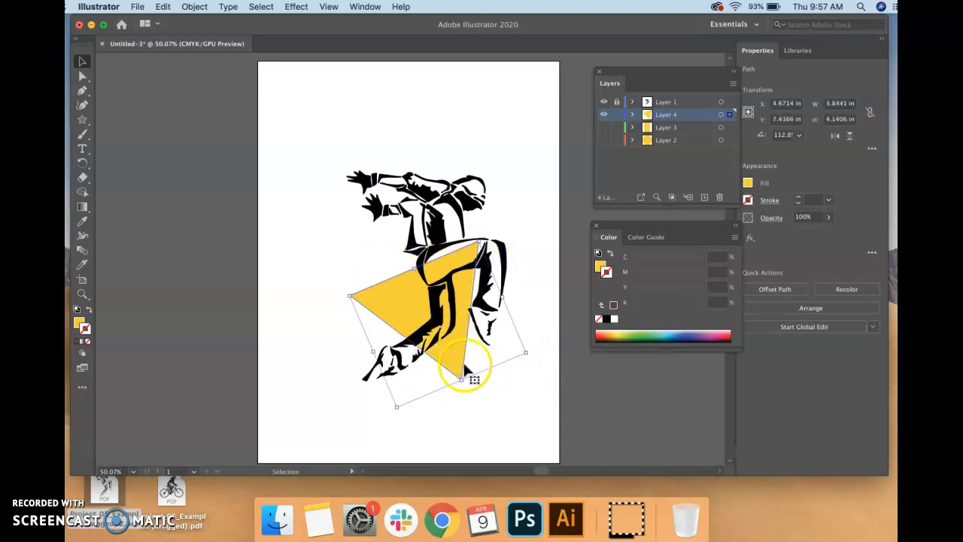
Stretch the triangle down past the feet and up past the hands to about 5.45 by 9.17 in, leaving it selected
{"action": "left_click_drag", "start_coordinate": [462, 385], "coordinate": [503, 431]}
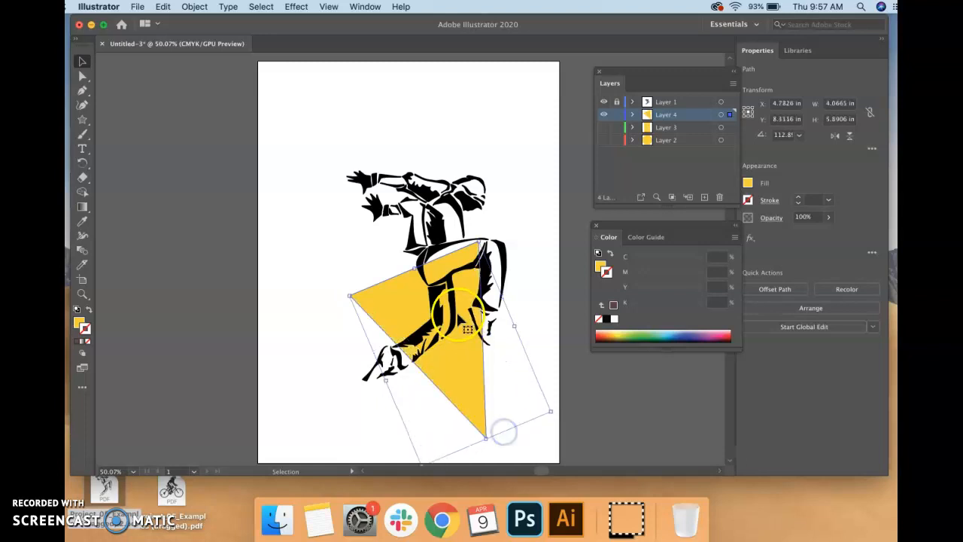
{"action": "left_click_drag", "start_coordinate": [408, 268], "coordinate": [350, 166]}
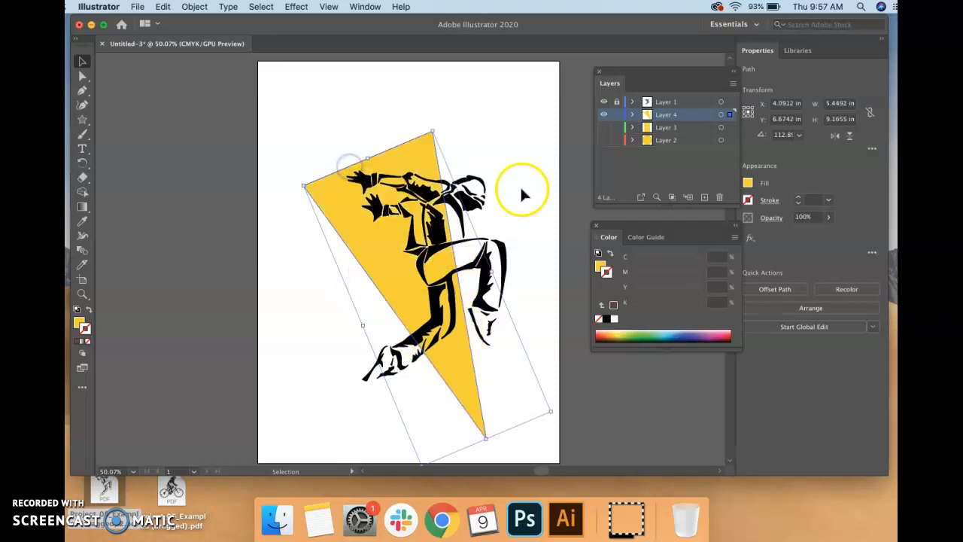
{"action": "left_click", "coordinate": [525, 183]}
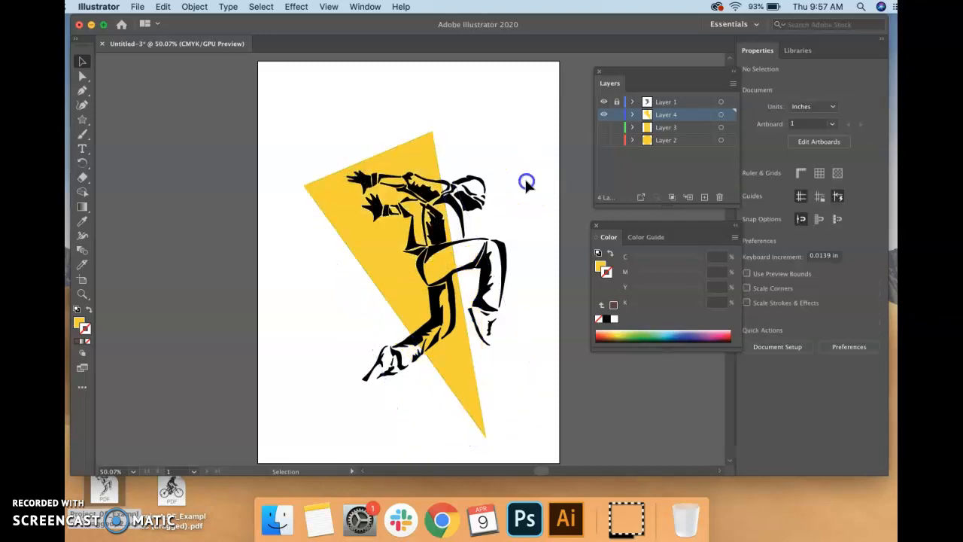
{"action": "left_click", "coordinate": [466, 397]}
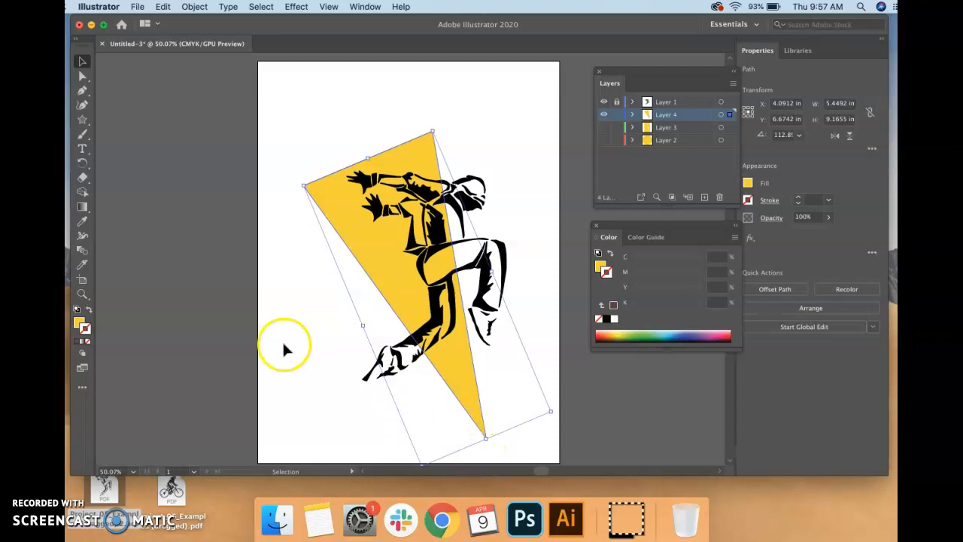
{"action": "left_click", "coordinate": [82, 61]}
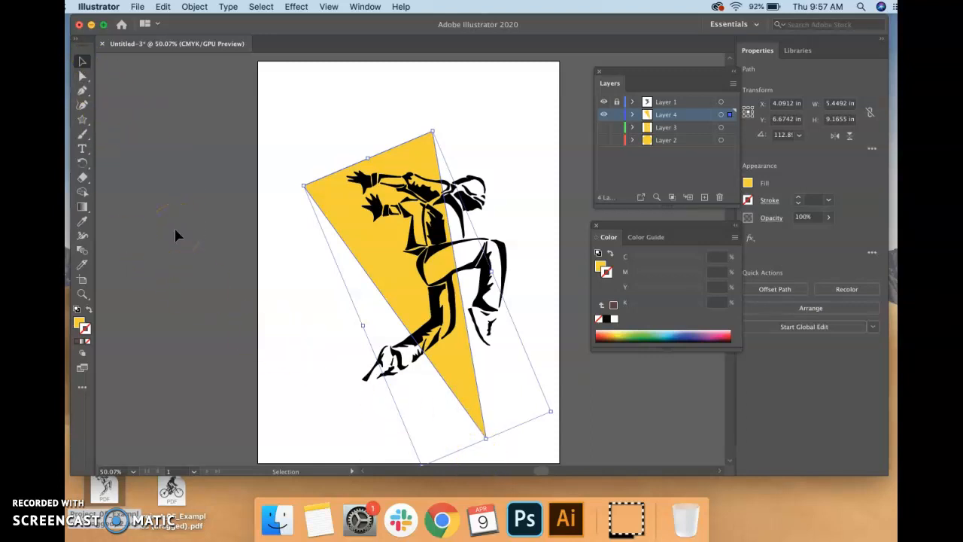